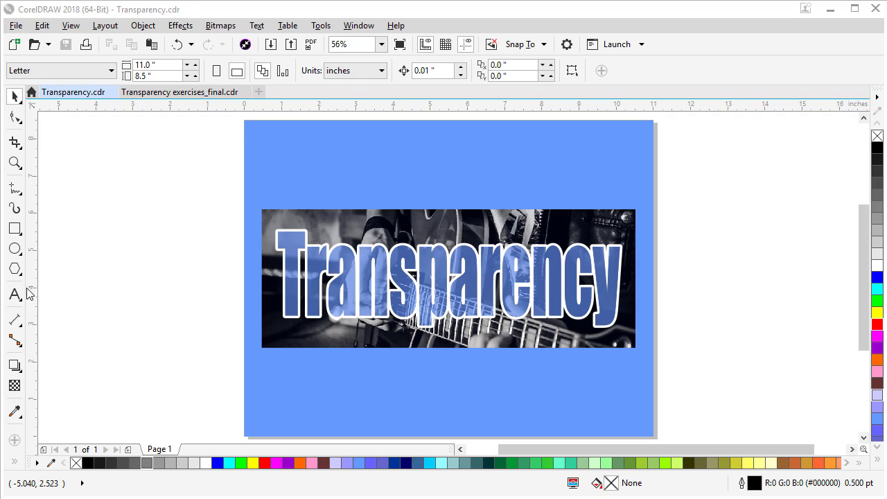
- Examine the Transparency tool's settings for the blue "Transparency" text, including its merge mode, preset transparencies and transparency amount
{"action": "left_click", "coordinate": [13, 387]}
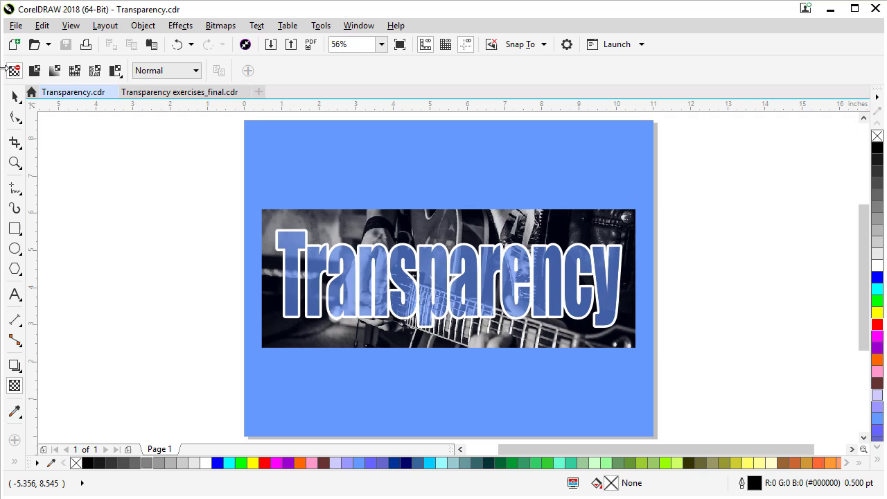
{"action": "left_click", "coordinate": [36, 71]}
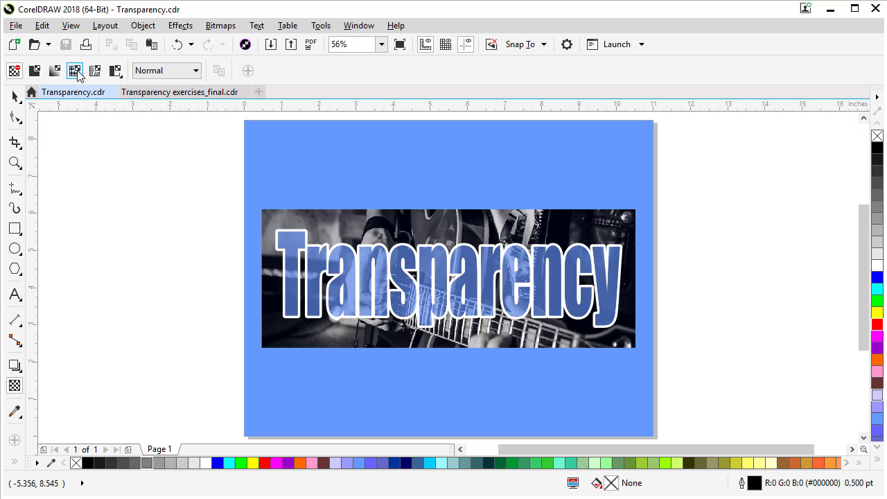
{"action": "left_click", "coordinate": [289, 238]}
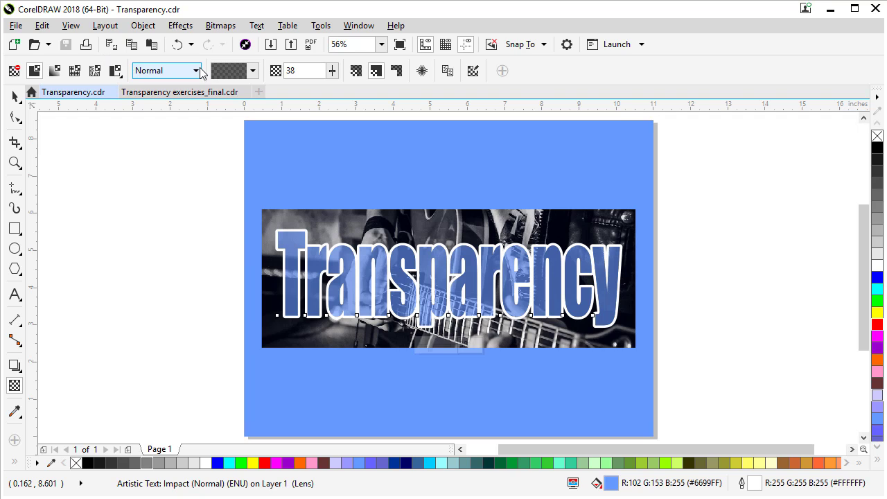
{"action": "left_click", "coordinate": [198, 72]}
{"action": "left_click", "coordinate": [197, 72]}
{"action": "left_click", "coordinate": [253, 72]}
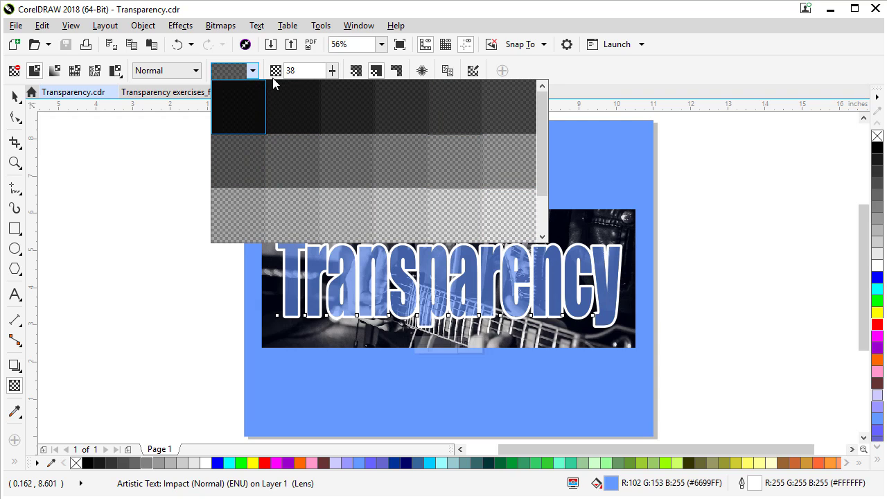
{"action": "left_click", "coordinate": [296, 70]}
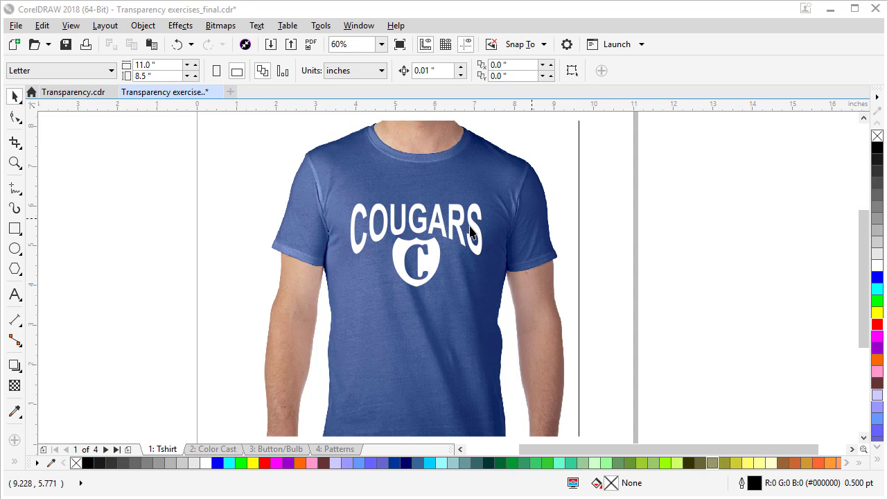
- Apply a uniform transparency of 16 to the white COUGARS logo group on the T-shirt
{"action": "left_click", "coordinate": [429, 259]}
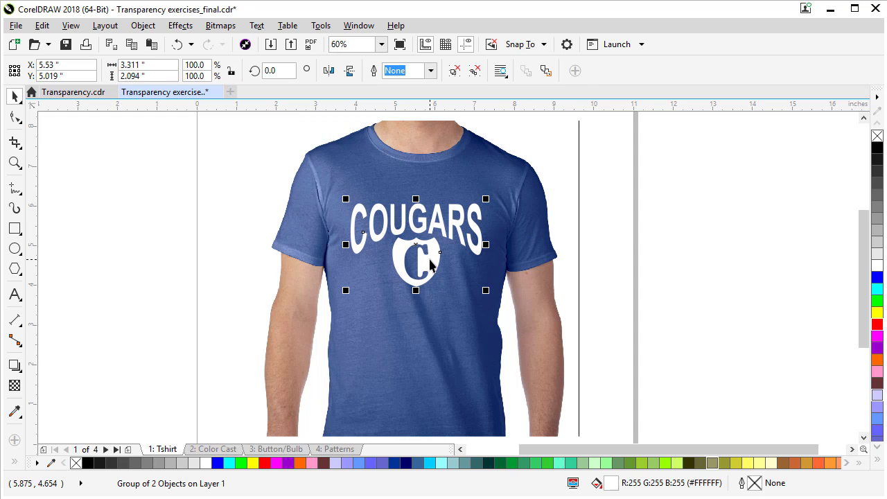
{"action": "left_click", "coordinate": [15, 386]}
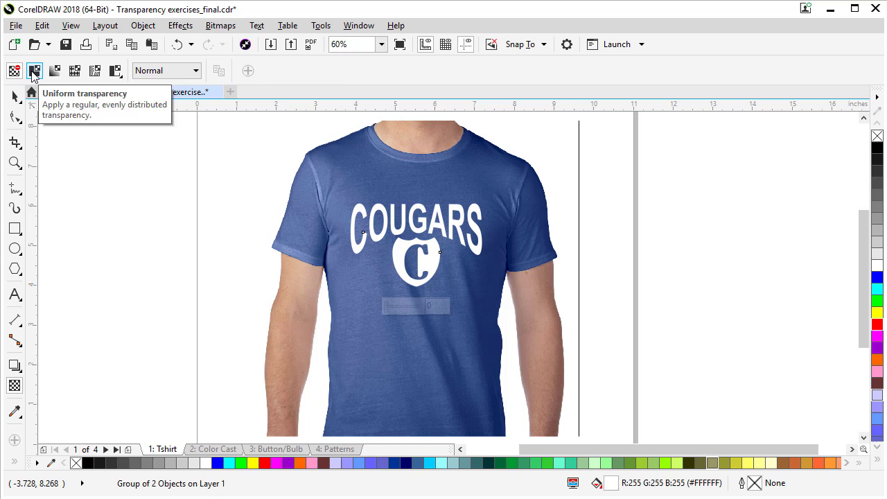
{"action": "left_click", "coordinate": [34, 72]}
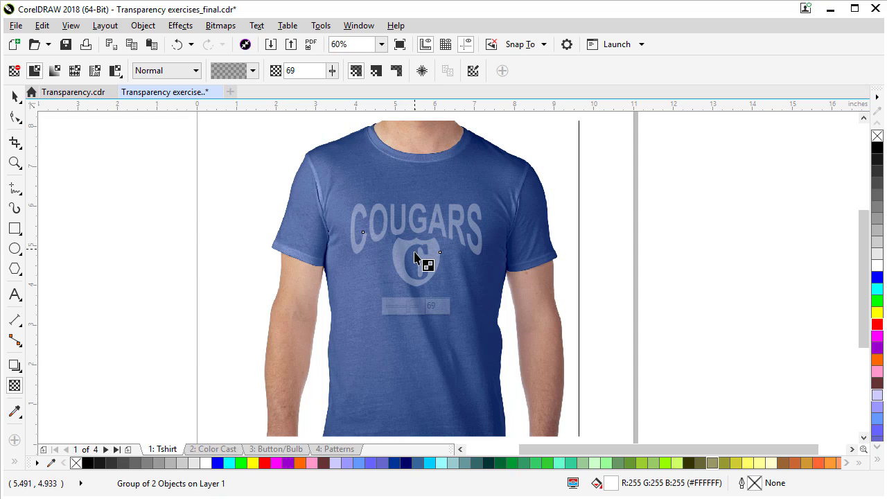
{"action": "left_click", "coordinate": [332, 71]}
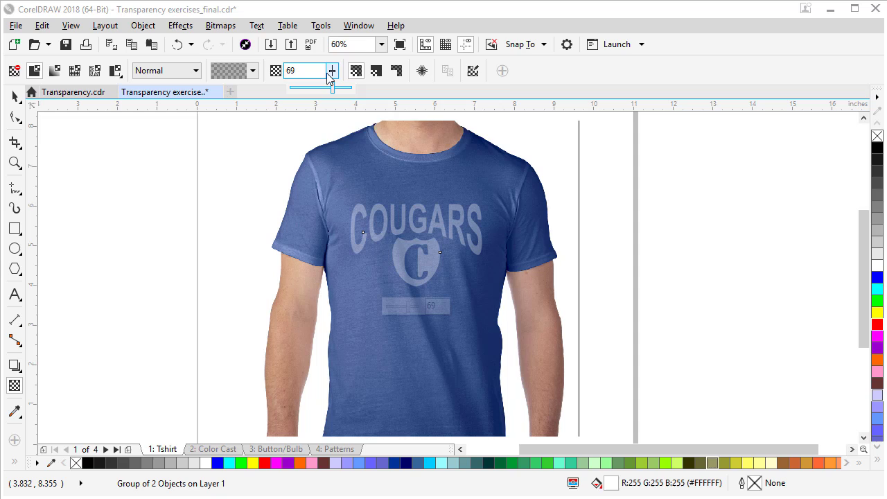
{"action": "left_click_drag", "start_coordinate": [333, 89], "coordinate": [300, 97]}
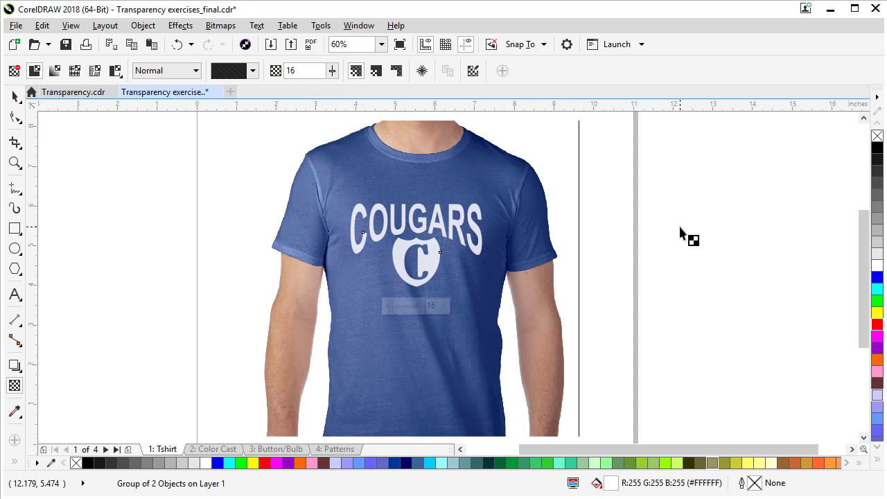
- Duplicate the T-shirt photo together with its COUGARS logo and place the copy beside the original on the right
{"action": "left_click", "coordinate": [15, 97]}
{"action": "left_click", "coordinate": [385, 178]}
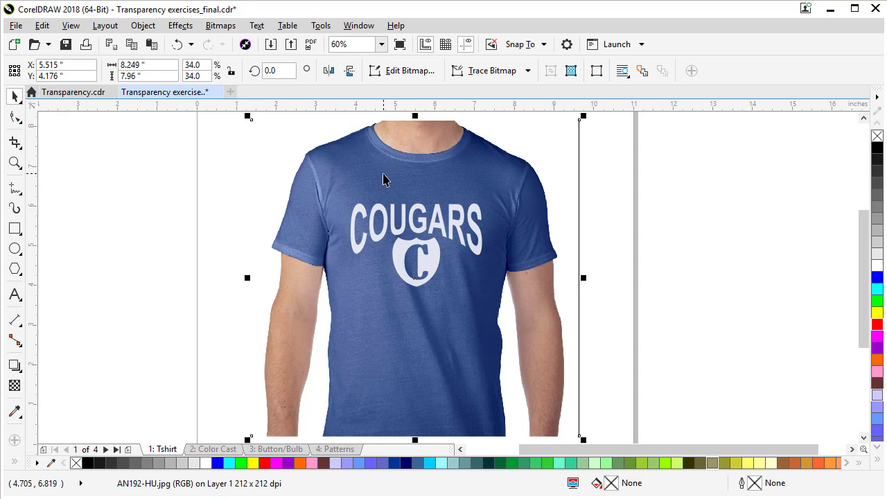
{"action": "left_click", "coordinate": [389, 223]}
{"action": "left_click", "coordinate": [372, 169], "text": "shift"}
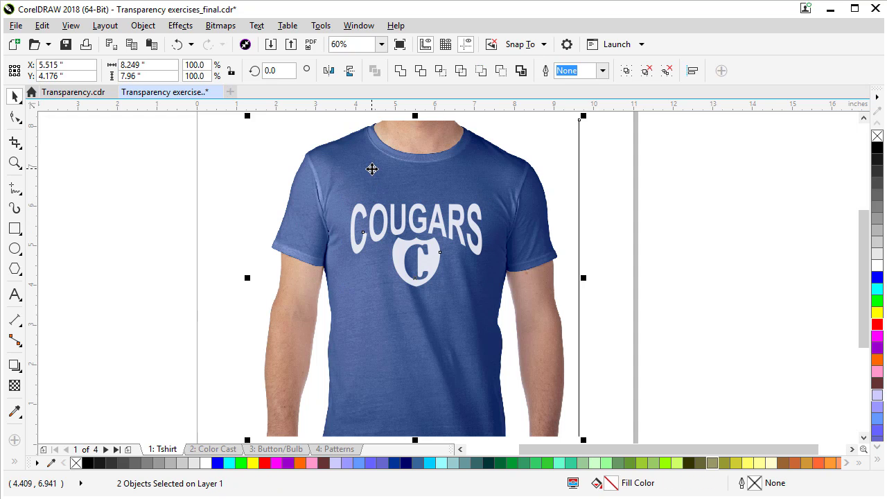
{"action": "left_click_drag", "start_coordinate": [372, 169], "coordinate": [684, 224]}
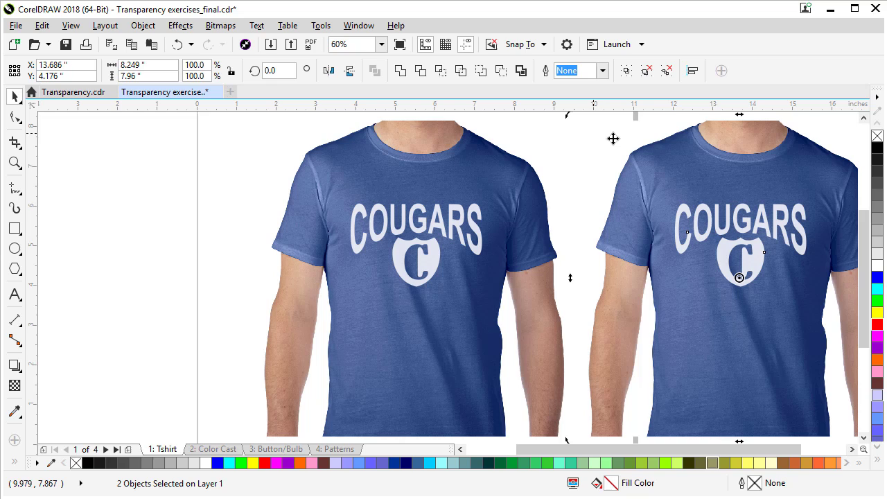
{"action": "left_click", "coordinate": [835, 133]}
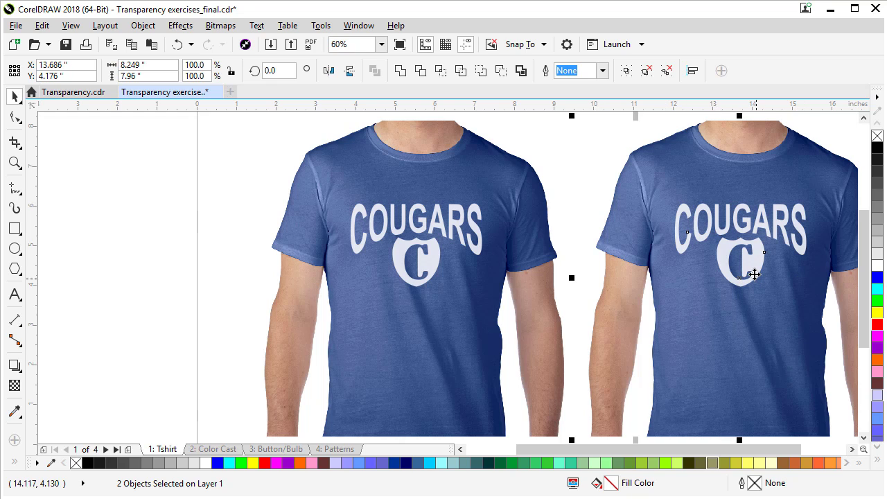
- Remove the transparency from the COUGARS logo on the duplicated T-shirt and deselect it
{"action": "left_click", "coordinate": [754, 273]}
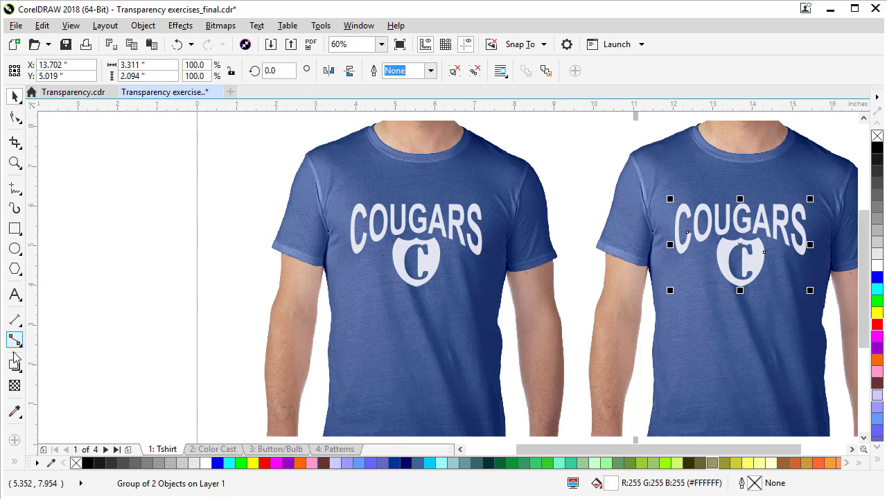
{"action": "left_click", "coordinate": [15, 386]}
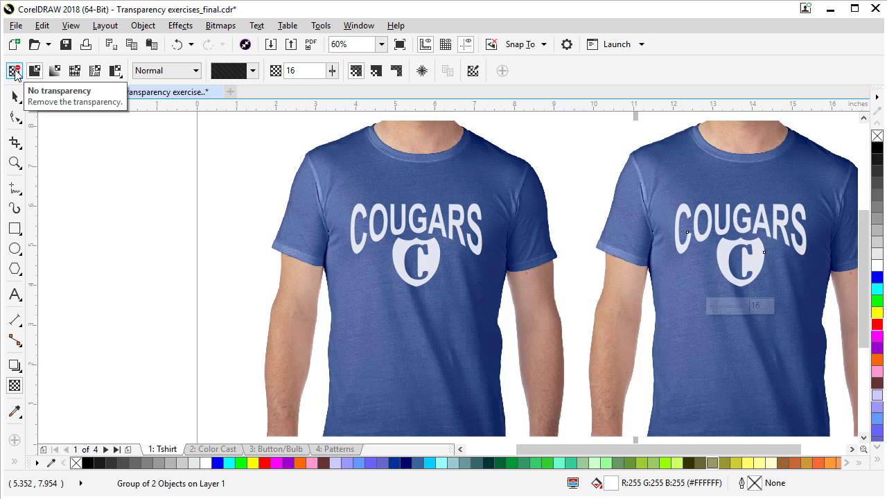
{"action": "left_click", "coordinate": [14, 71]}
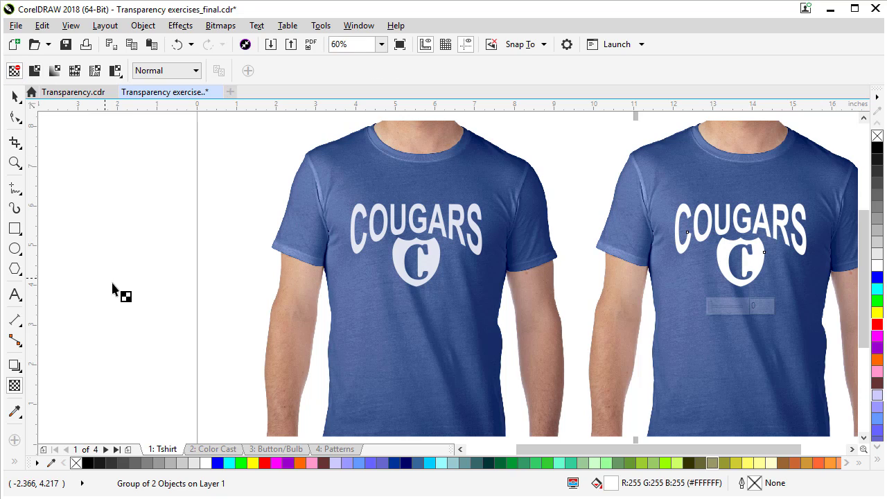
{"action": "left_click", "coordinate": [16, 97]}
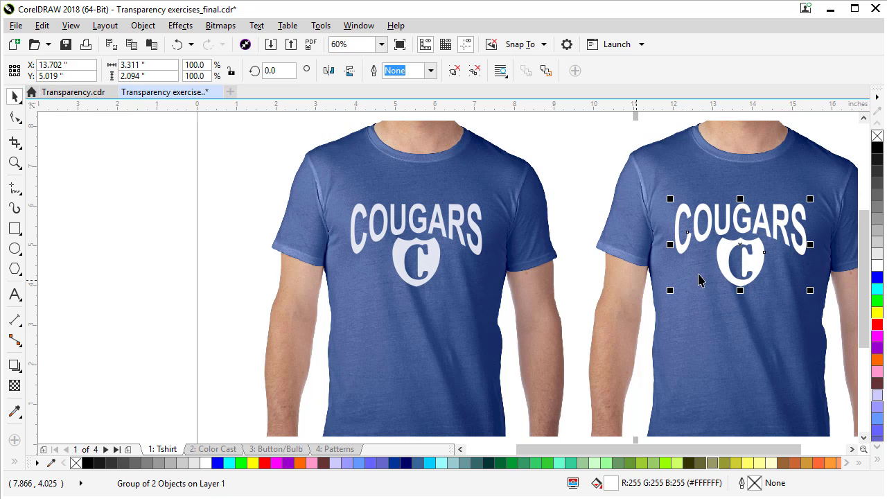
{"action": "left_click", "coordinate": [162, 297]}
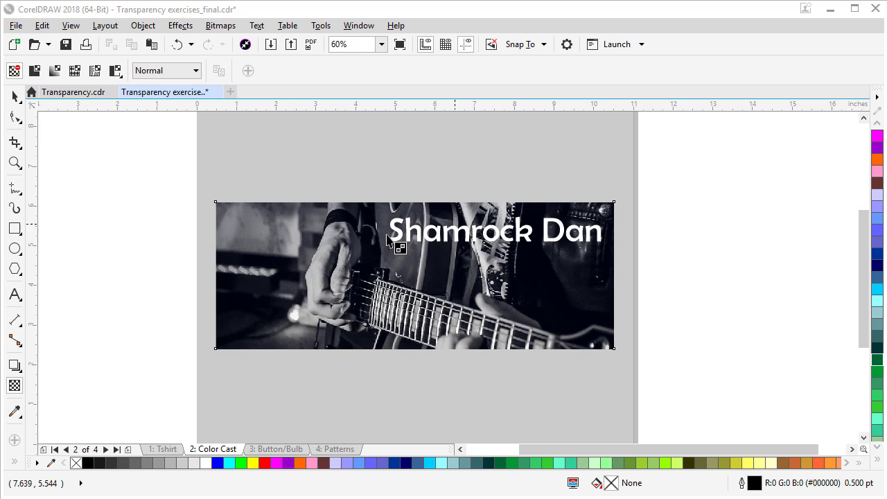
- Draw a 10.033 by 3.714 inch rectangle exactly covering the guitar photo and fill it with dark green (#006633)
{"action": "left_click", "coordinate": [15, 97]}
{"action": "left_click", "coordinate": [282, 256]}
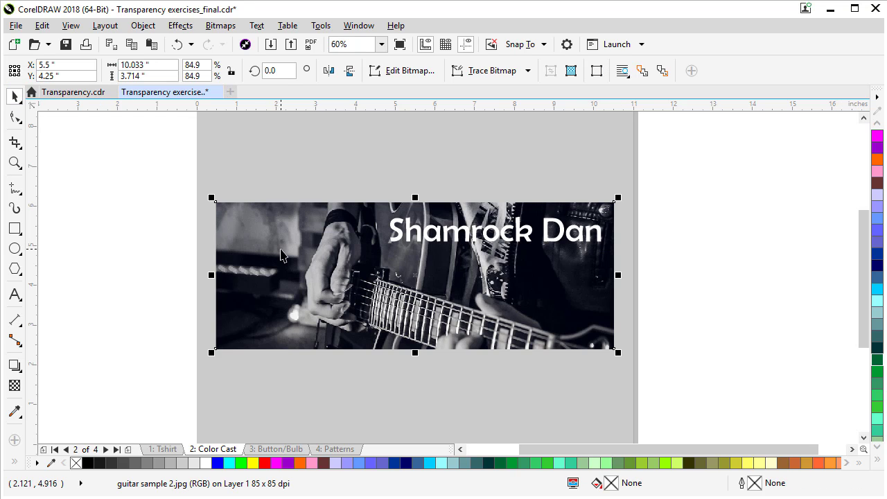
{"action": "double_click", "coordinate": [16, 231]}
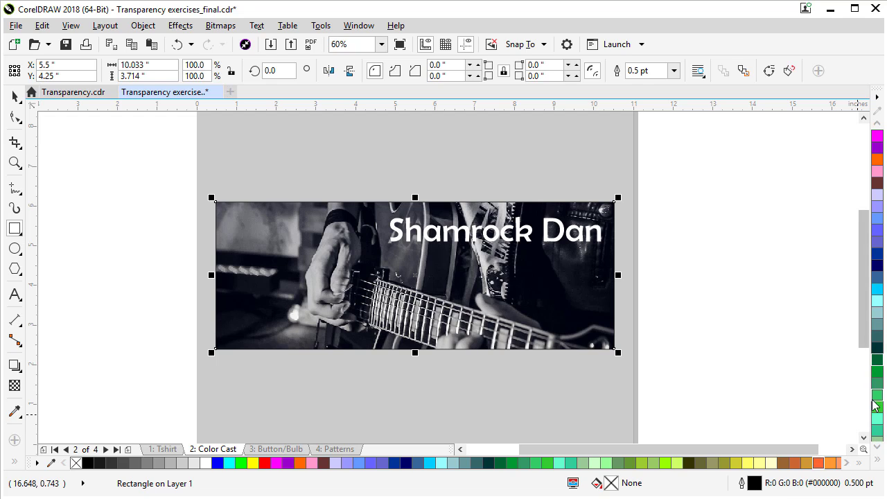
{"action": "left_click", "coordinate": [878, 362]}
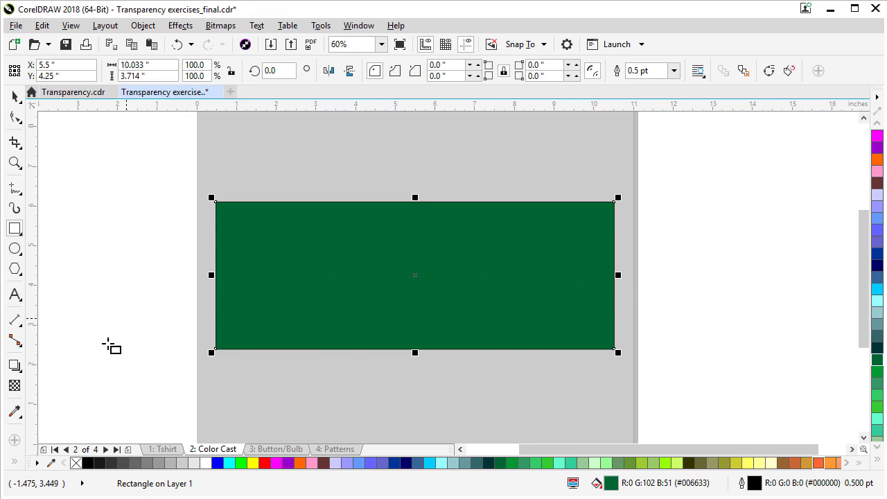
- Apply a uniform transparency of 32 to the dark green rectangle over the guitar photo
{"action": "left_click", "coordinate": [15, 387]}
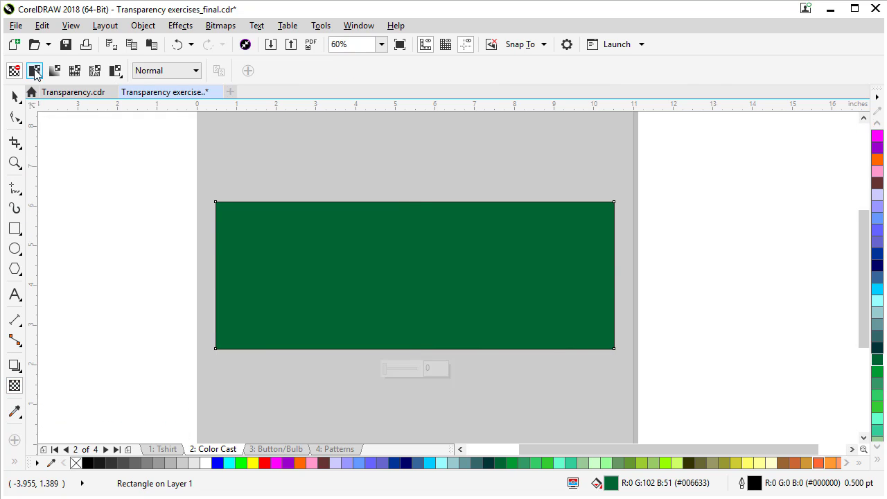
{"action": "left_click", "coordinate": [34, 72]}
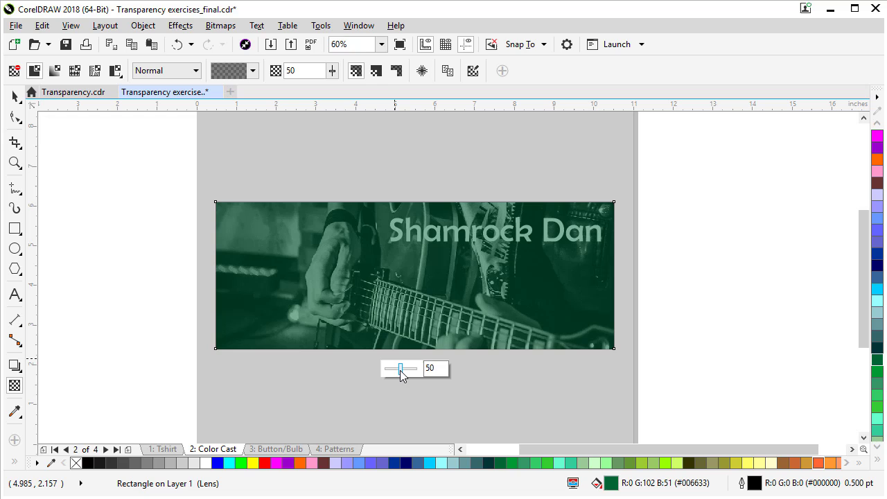
{"action": "left_click_drag", "start_coordinate": [402, 372], "coordinate": [411, 374]}
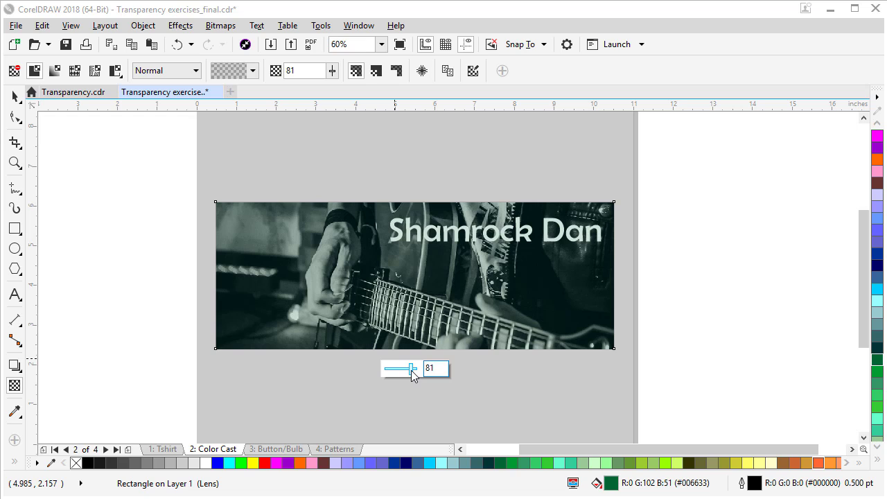
{"action": "left_click_drag", "start_coordinate": [411, 370], "coordinate": [397, 375]}
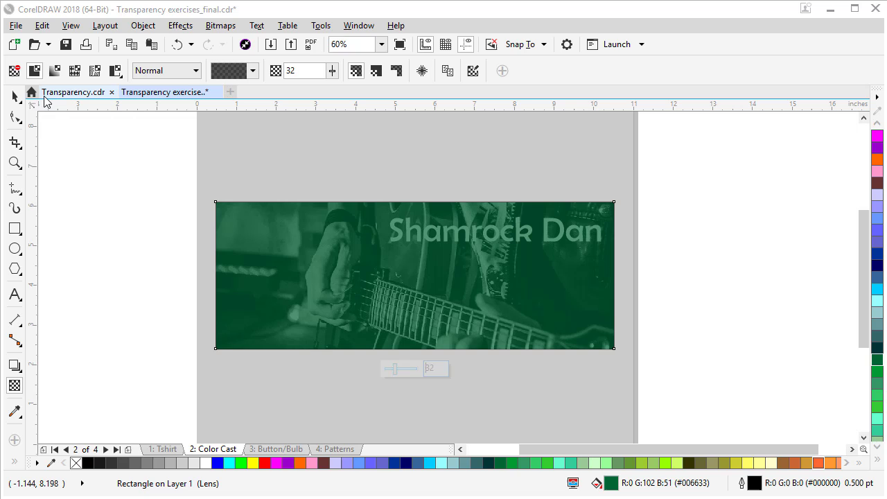
- Bring the white title text in front of the semi-transparent green rectangle and deselect it
{"action": "left_click", "coordinate": [14, 96]}
{"action": "left_click", "coordinate": [728, 324]}
{"action": "left_click_drag", "start_coordinate": [741, 314], "coordinate": [382, 185]}
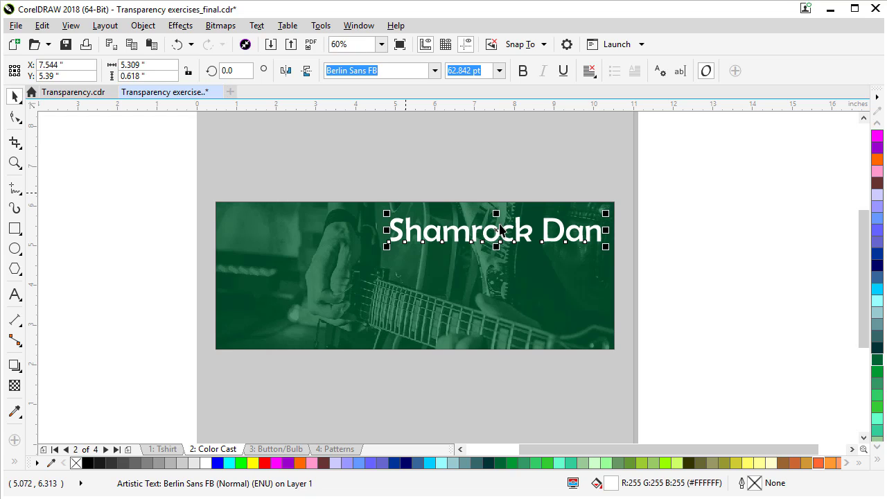
{"action": "left_click", "coordinate": [718, 256]}
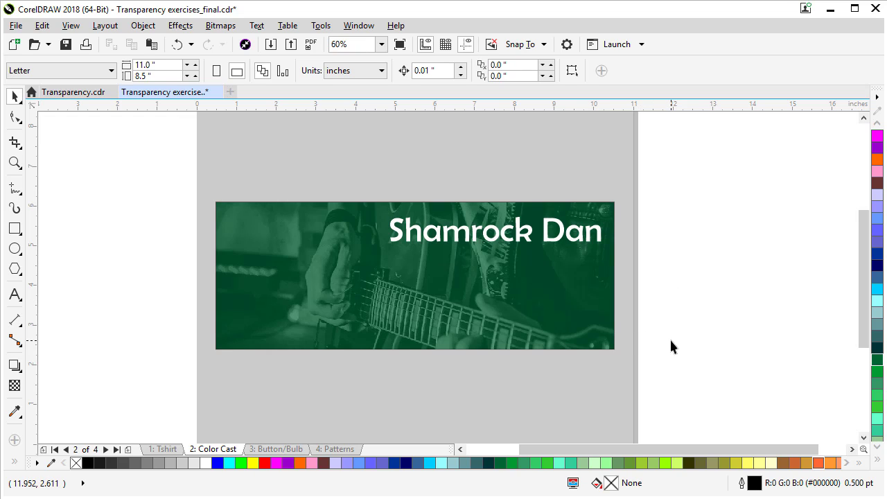
- Try purple (#9900CC) and orange as fill colours for the semi-transparent rectangle over the guitar photo
{"action": "left_click", "coordinate": [552, 299]}
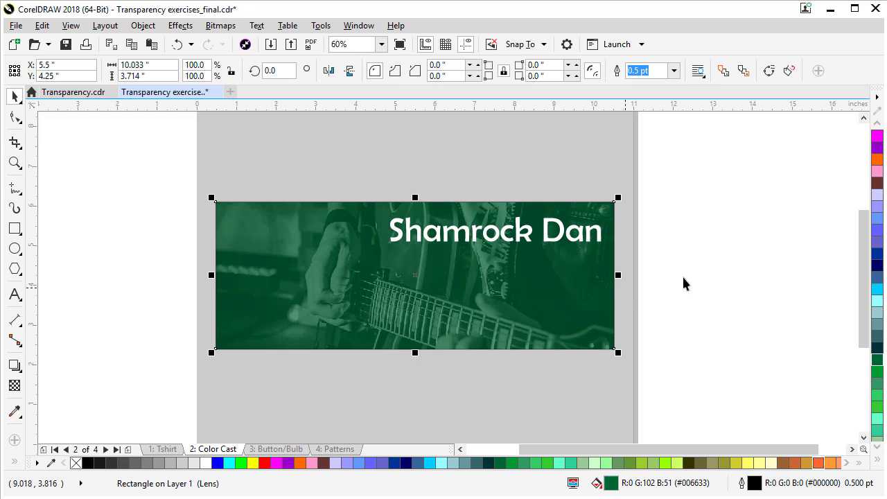
{"action": "left_click", "coordinate": [875, 148]}
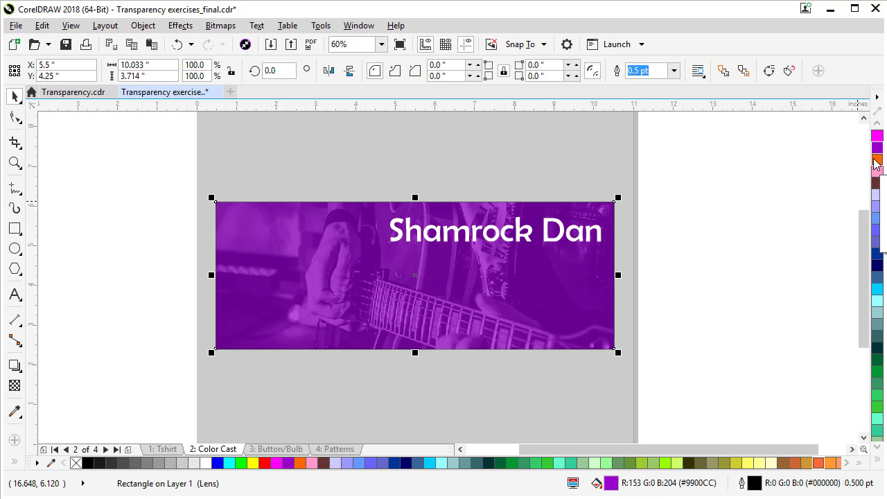
{"action": "left_click", "coordinate": [877, 160]}
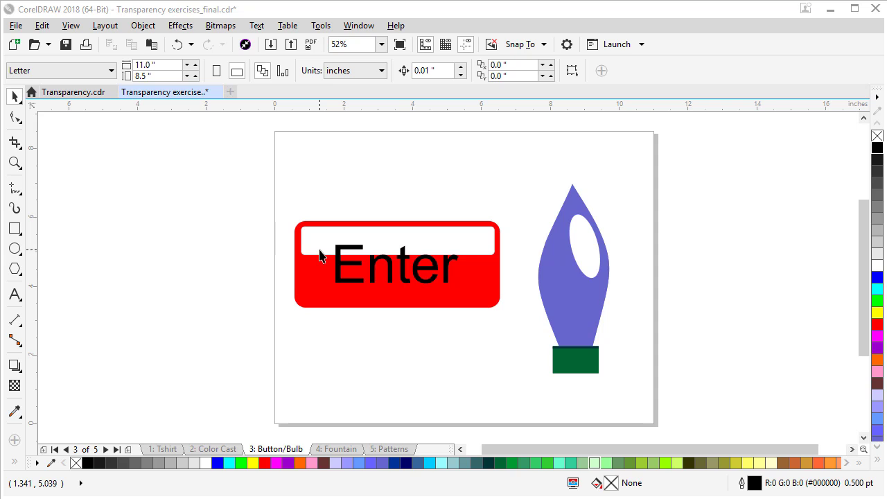
- Apply a linear fountain transparency at about -90° to the Enter button's white highlight, fading downward and ending just below its lower edge
{"action": "left_click", "coordinate": [309, 291]}
{"action": "left_click", "coordinate": [312, 249]}
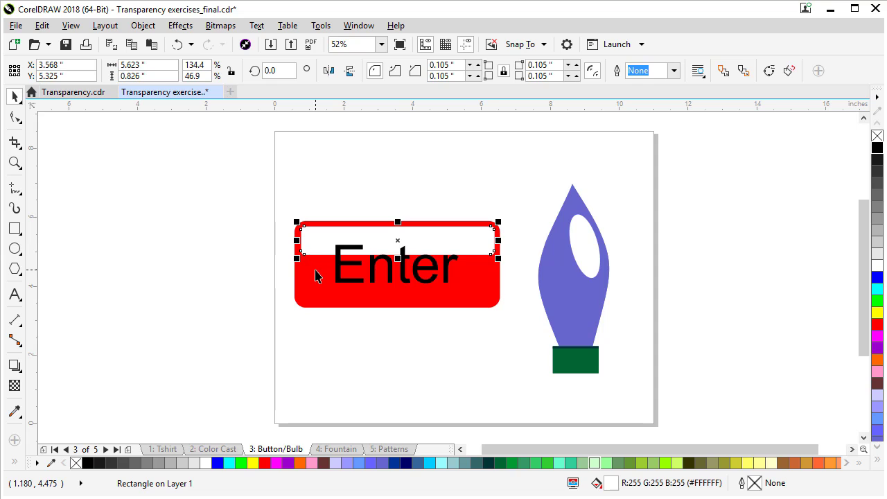
{"action": "left_click", "coordinate": [17, 388]}
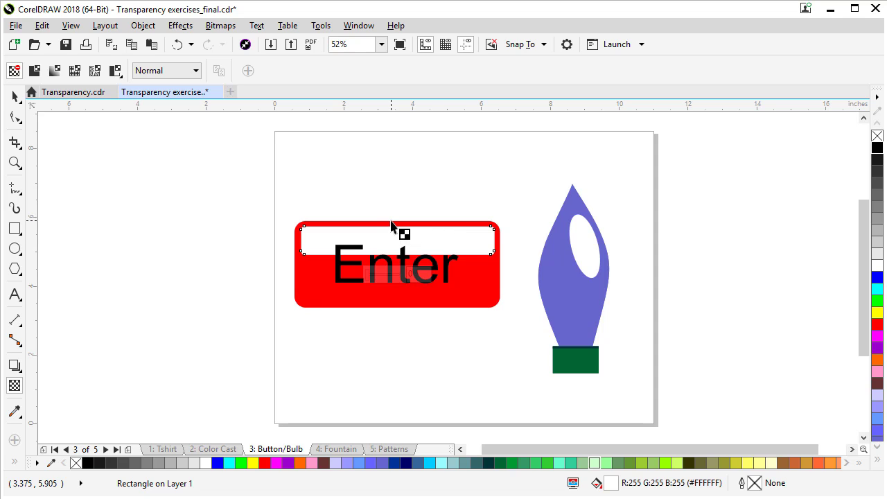
{"action": "left_click_drag", "start_coordinate": [390, 221], "coordinate": [407, 296]}
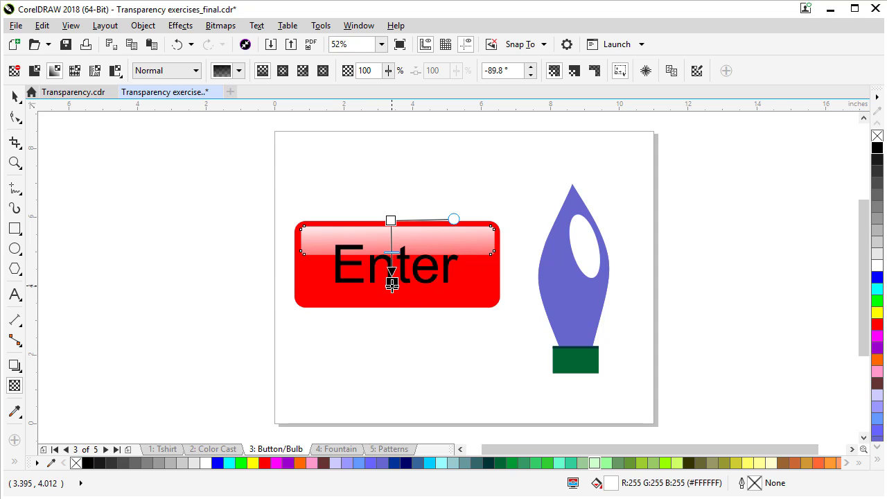
{"action": "left_click_drag", "start_coordinate": [393, 284], "coordinate": [392, 257]}
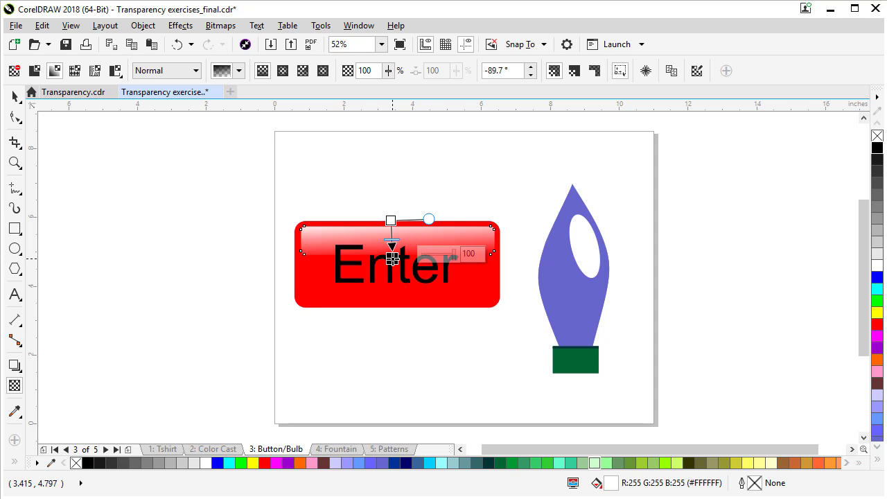
- Apply an elliptical fountain transparency at about 90° to the bulb's white highlight, centred on the oval and extending past its edges
{"action": "left_click", "coordinate": [227, 299]}
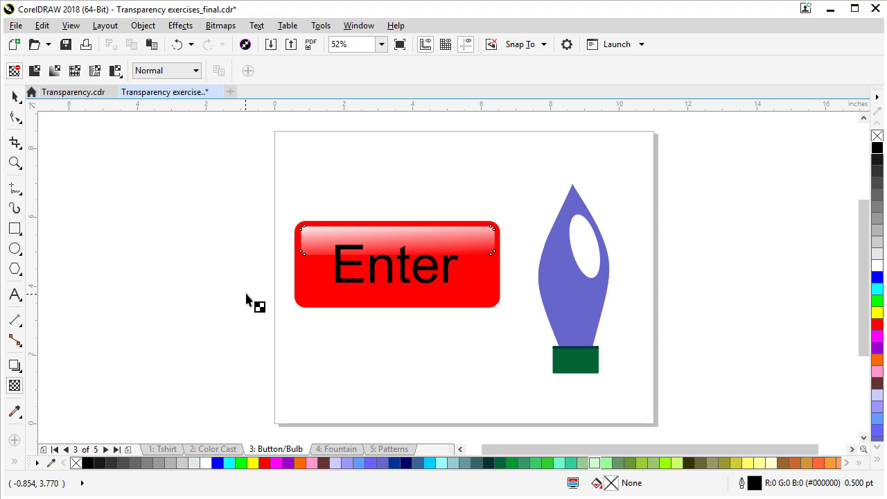
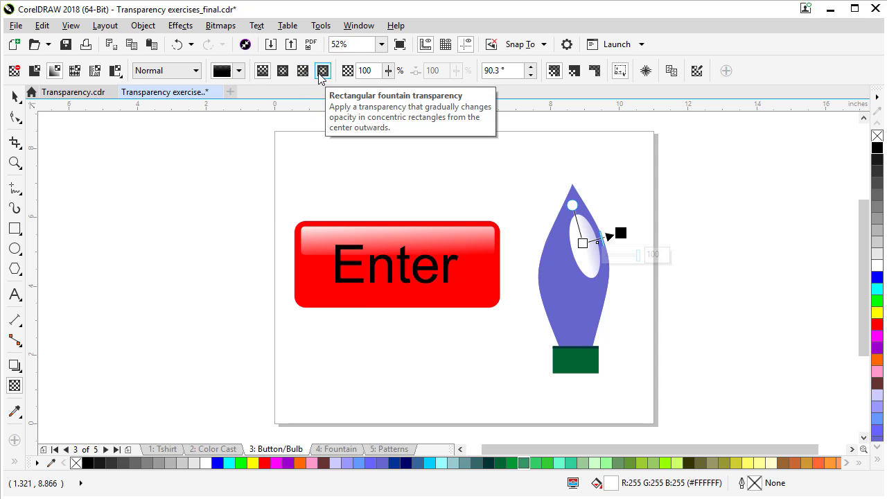
{"action": "left_click", "coordinate": [282, 73]}
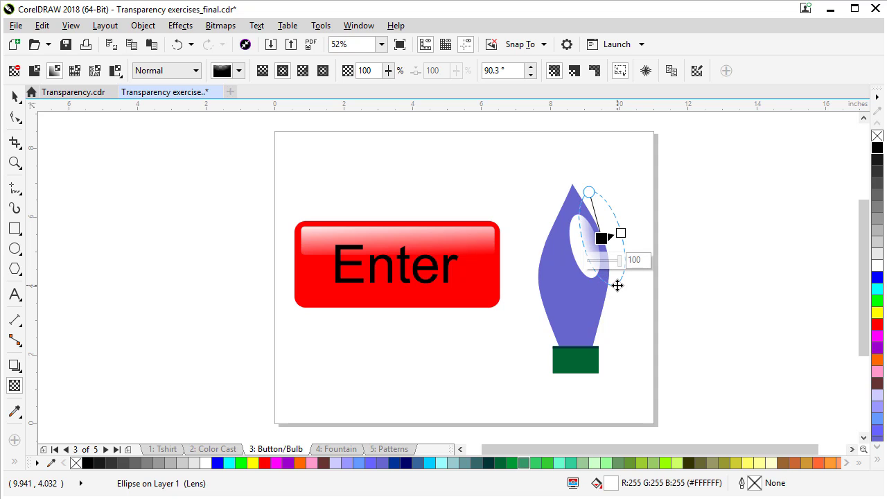
{"action": "left_click_drag", "start_coordinate": [616, 285], "coordinate": [598, 291]}
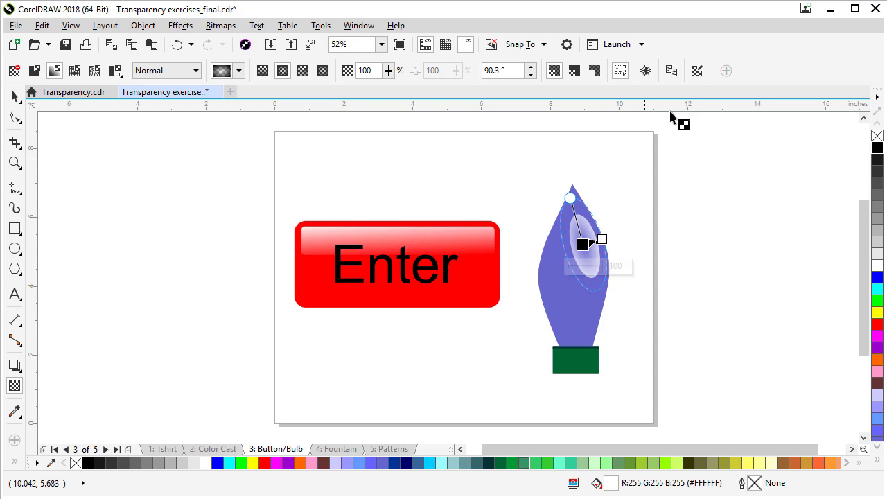
- Reverse the bulb highlight's elliptical transparency so its centre is opaque, shrink the gradient to about the oval's size, and deselect it
{"action": "left_click", "coordinate": [696, 72]}
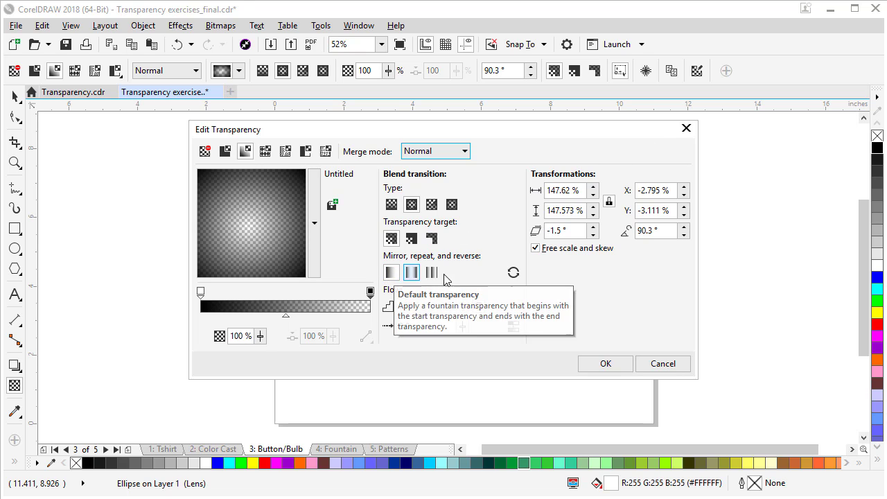
{"action": "left_click", "coordinate": [513, 273]}
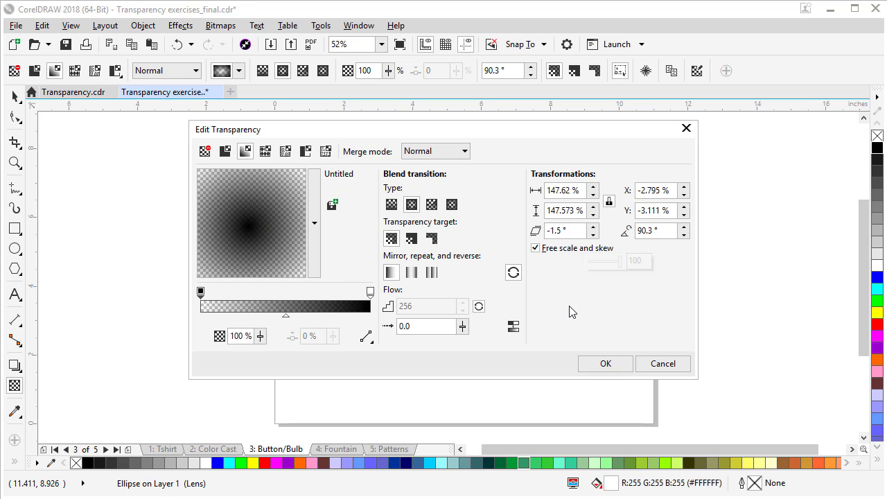
{"action": "left_click", "coordinate": [600, 364]}
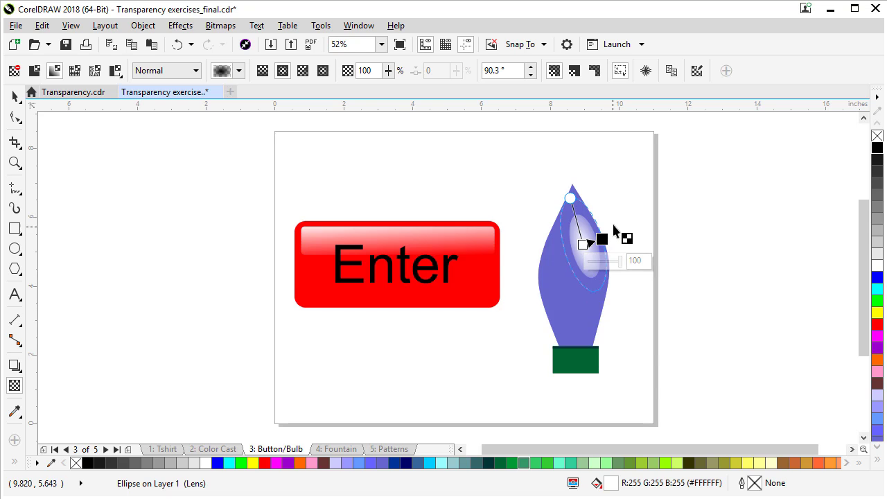
{"action": "left_click_drag", "start_coordinate": [600, 239], "coordinate": [596, 242]}
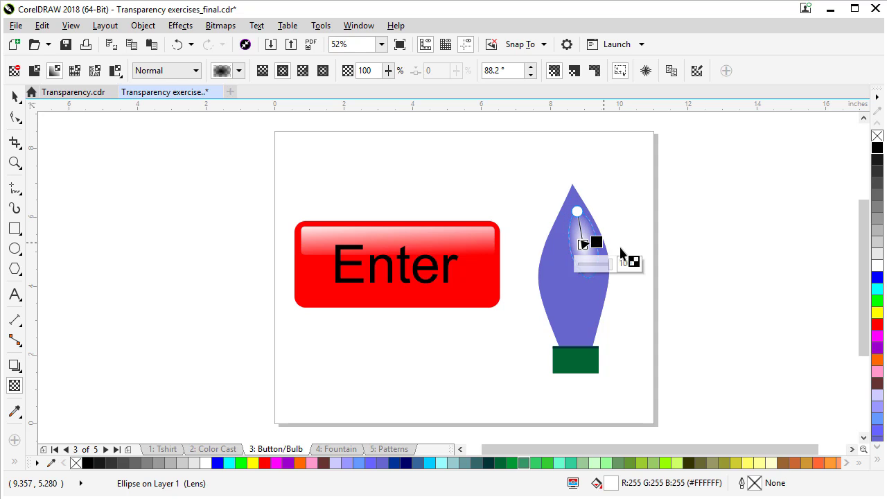
{"action": "left_click", "coordinate": [15, 96]}
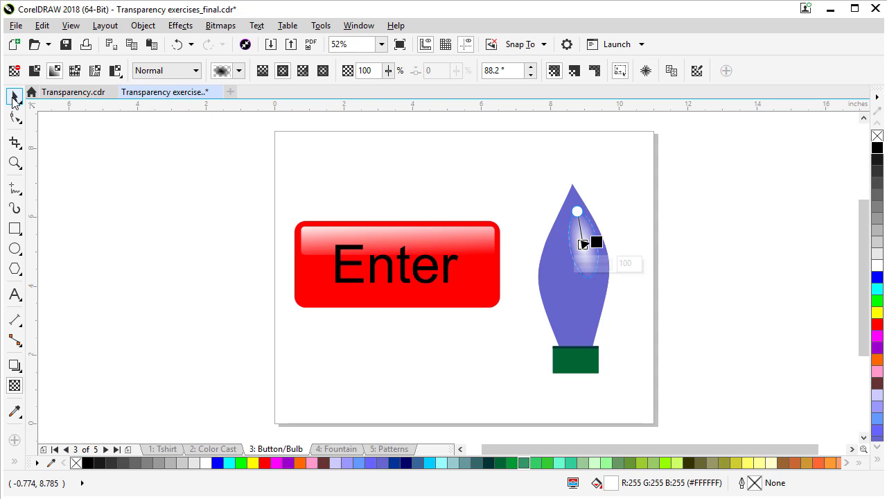
{"action": "left_click", "coordinate": [718, 251]}
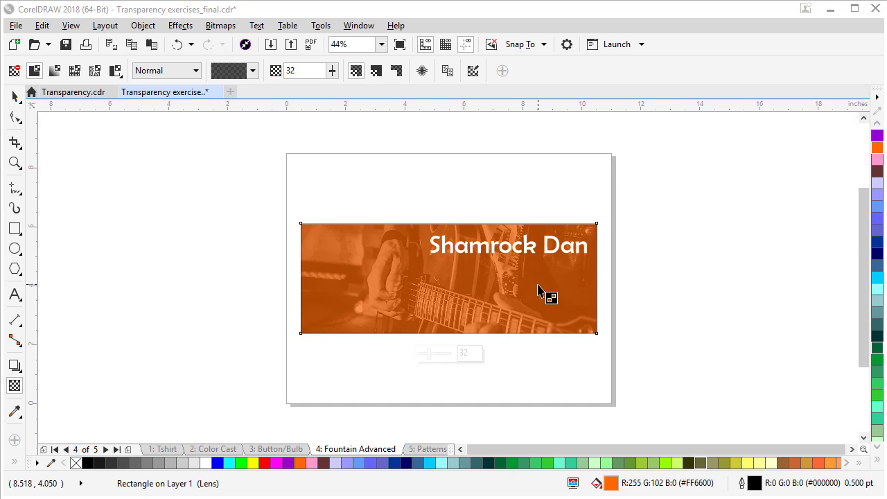
- Fill the rectangle over the guitar photo with dark green (#006633) and apply a linear fountain transparency at about -90° running past both edges
{"action": "left_click", "coordinate": [878, 350]}
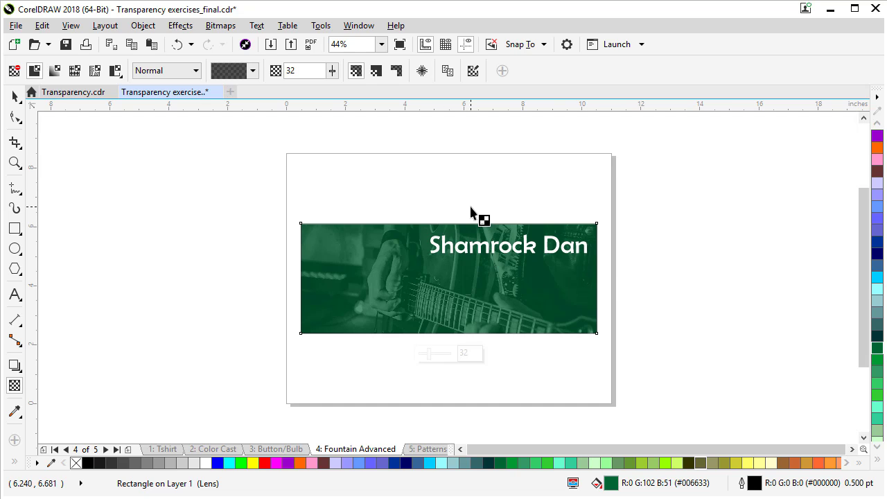
{"action": "left_click_drag", "start_coordinate": [470, 206], "coordinate": [469, 347]}
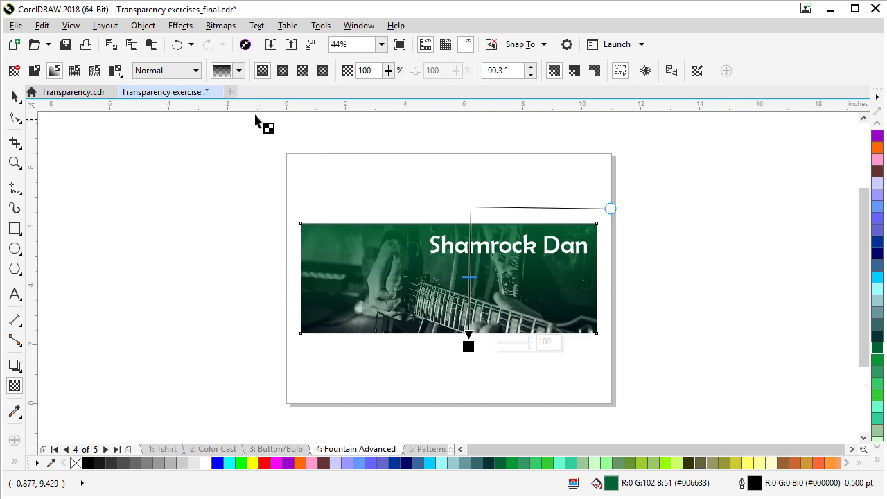
- Try several Fountain Pack transparency presets on the green rectangle and keep the conical light-ray pattern
{"action": "left_click", "coordinate": [238, 71]}
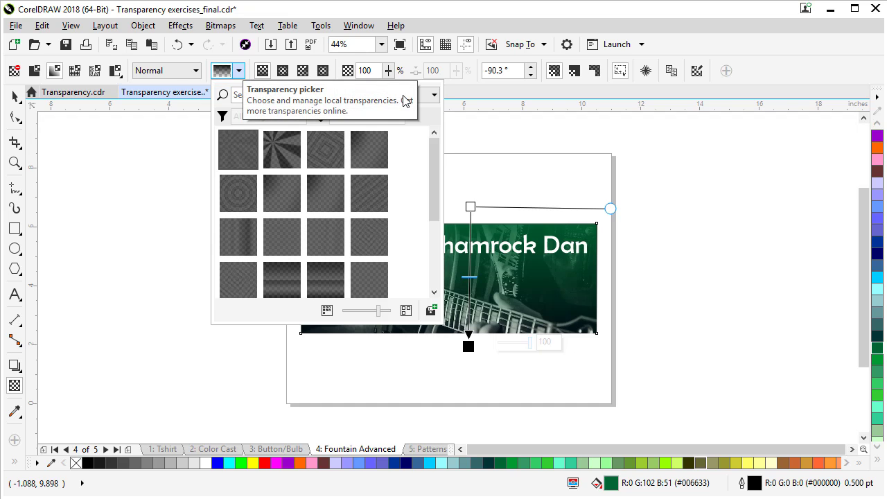
{"action": "left_click", "coordinate": [435, 95]}
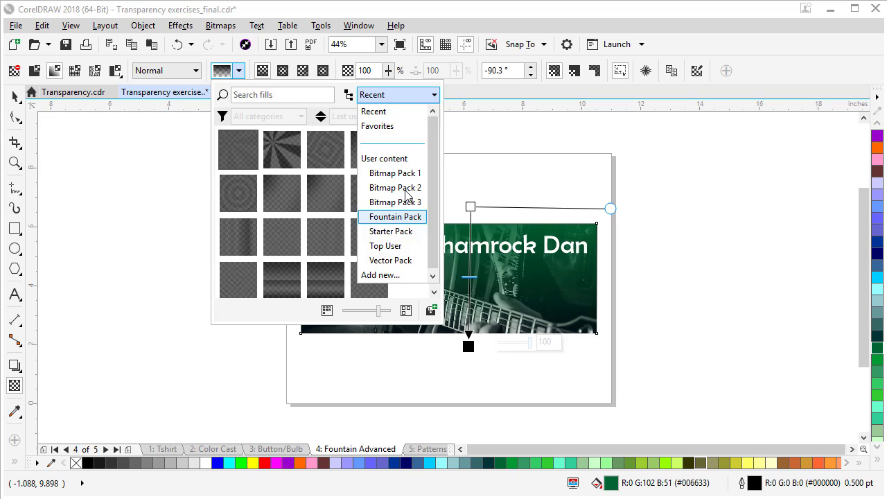
{"action": "key", "text": "Return"}
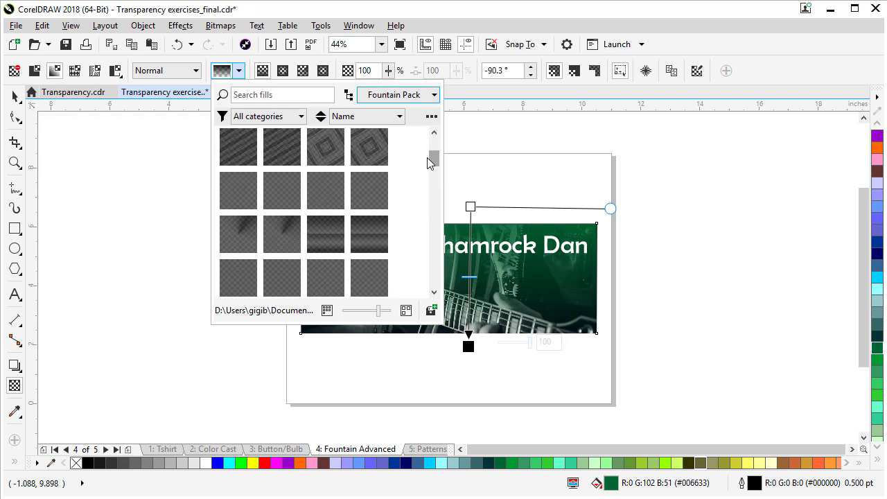
{"action": "left_click", "coordinate": [378, 152]}
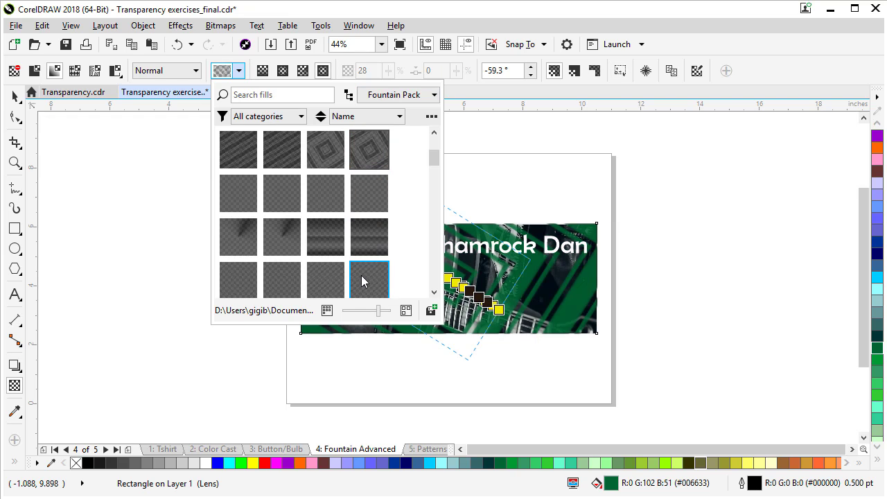
{"action": "left_click", "coordinate": [320, 279]}
{"action": "left_click", "coordinate": [321, 194]}
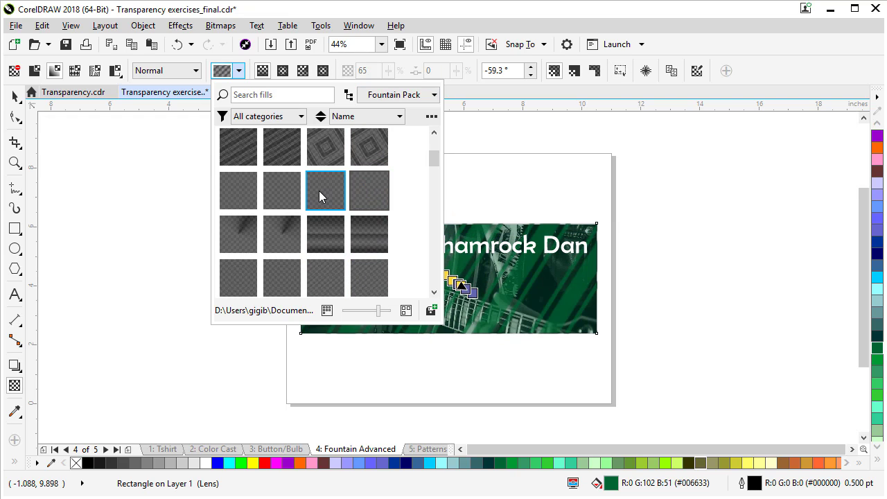
{"action": "left_click_drag", "start_coordinate": [436, 160], "coordinate": [436, 174]}
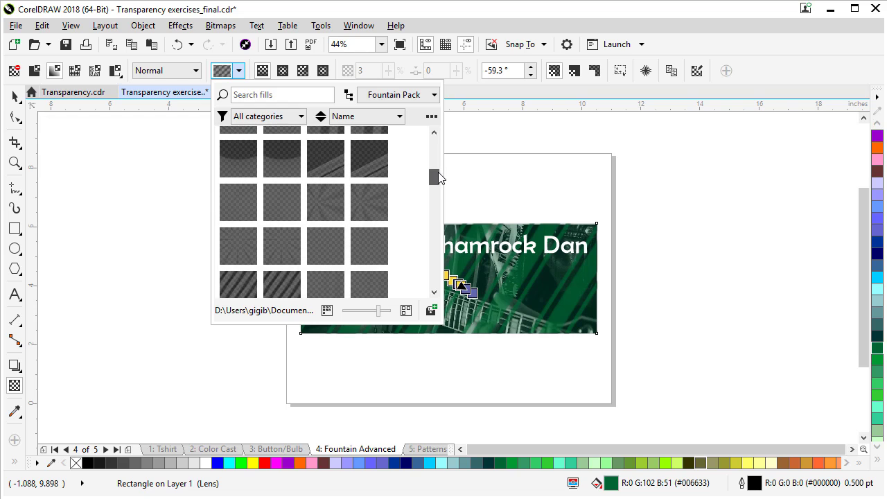
{"action": "left_click", "coordinate": [368, 203]}
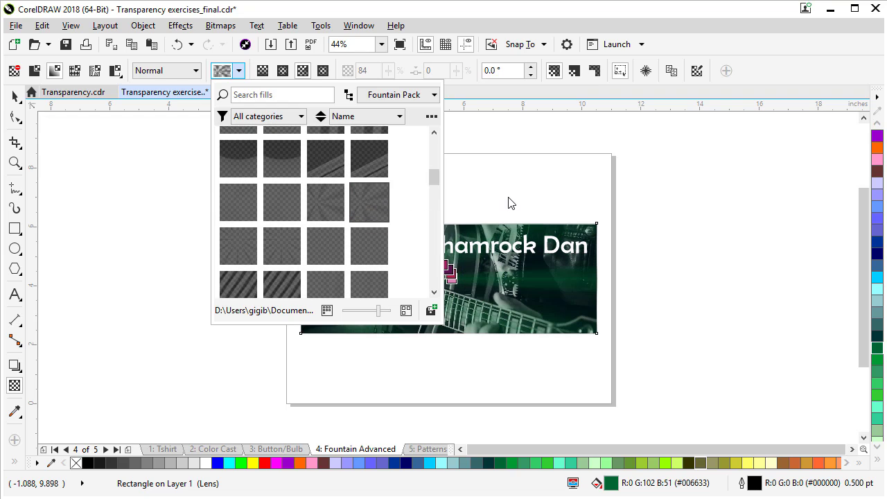
{"action": "left_click", "coordinate": [489, 209]}
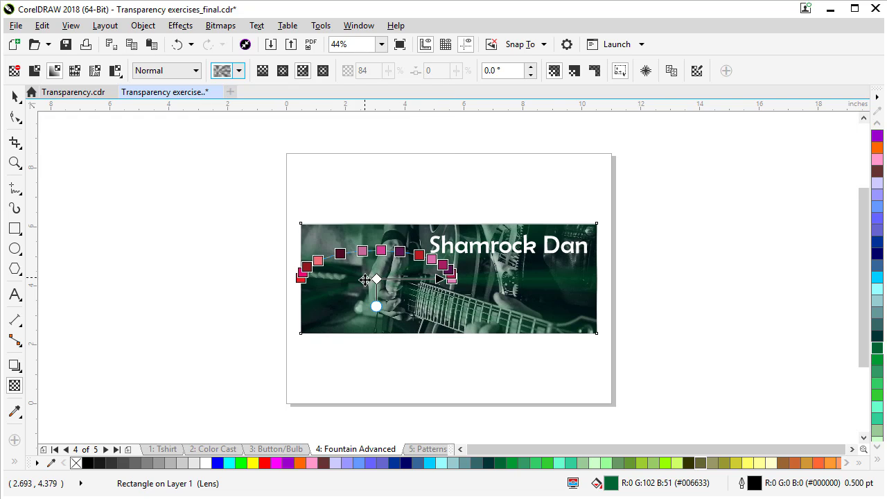
- Centre the conical transparency near the guitarist's hand, stretch its vertical extent to below the photo, and deselect the rectangle
{"action": "left_click_drag", "start_coordinate": [368, 275], "coordinate": [370, 311]}
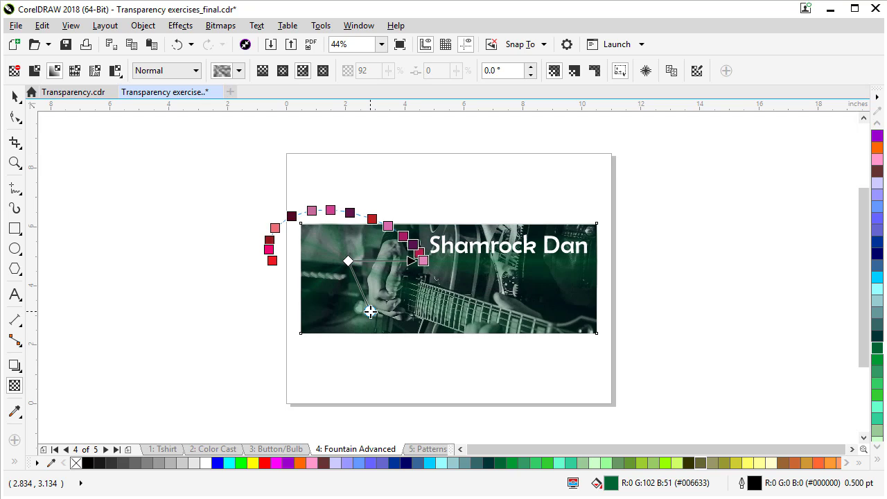
{"action": "mouse_move", "coordinate": [350, 266]}
{"action": "left_mouse_down"}
{"action": "mouse_move", "coordinate": [351, 276]}
{"action": "mouse_move", "coordinate": [353, 251]}
{"action": "left_mouse_up"}
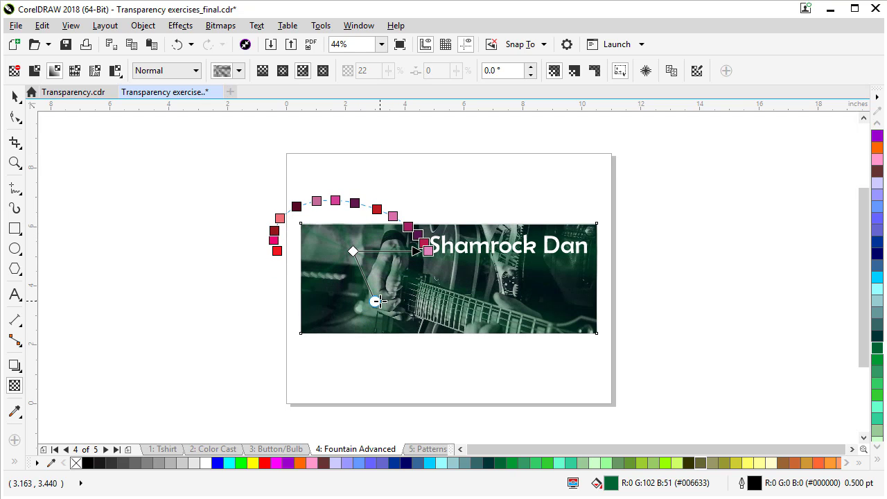
{"action": "left_click_drag", "start_coordinate": [375, 301], "coordinate": [357, 323]}
{"action": "left_click_drag", "start_coordinate": [353, 251], "coordinate": [362, 289]}
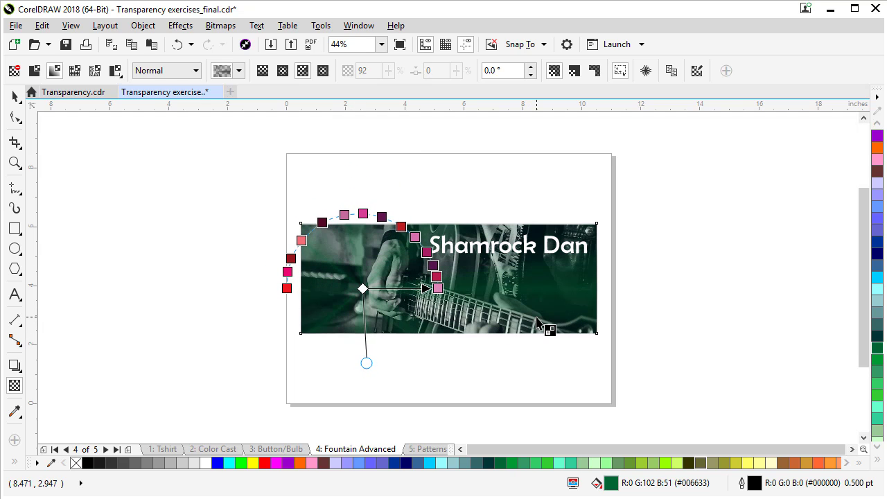
{"action": "left_click", "coordinate": [688, 273]}
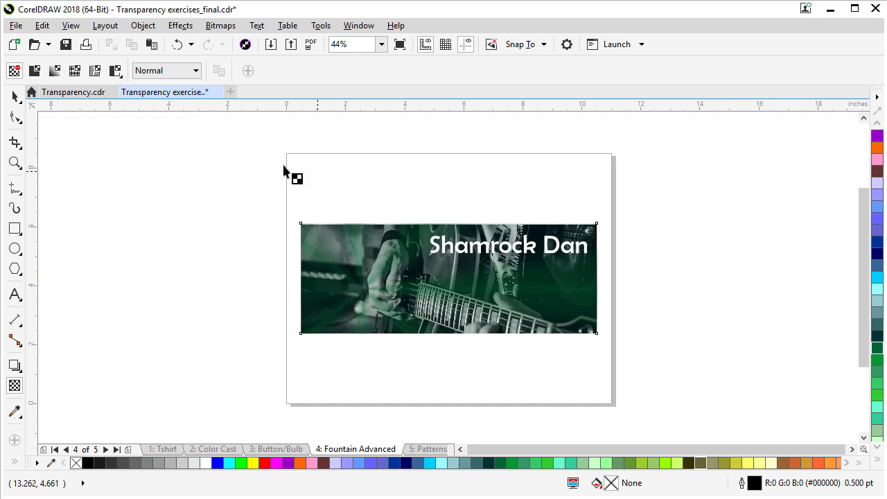
- Reselect the transparent rectangle over the guitar photo and change its fill to yellow (#FFFF00)
{"action": "left_click", "coordinate": [15, 95]}
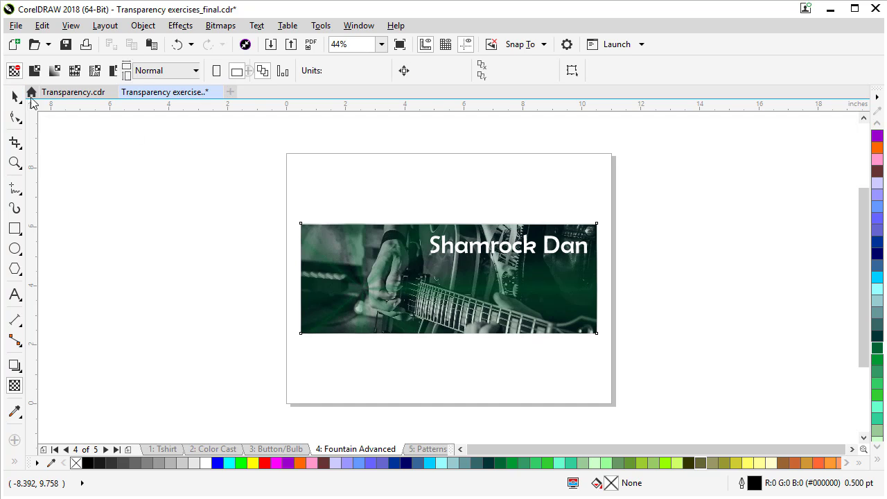
{"action": "left_click", "coordinate": [386, 279]}
{"action": "left_click", "coordinate": [14, 387]}
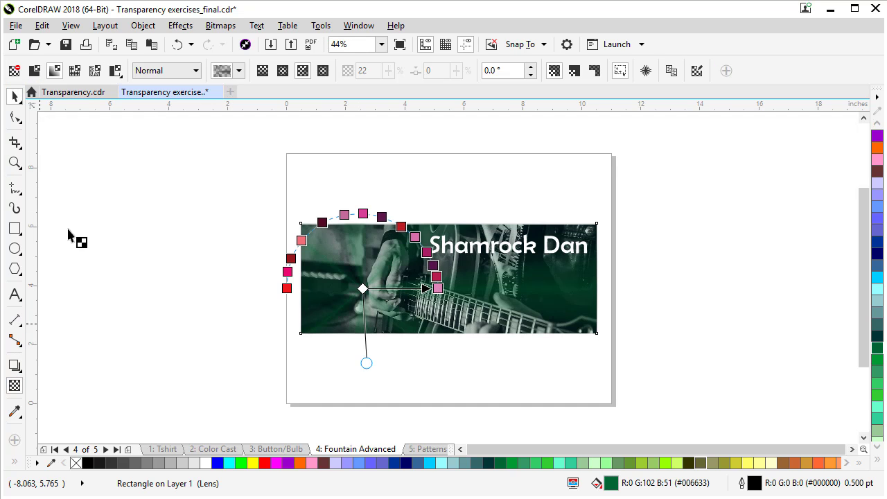
{"action": "left_click", "coordinate": [196, 72]}
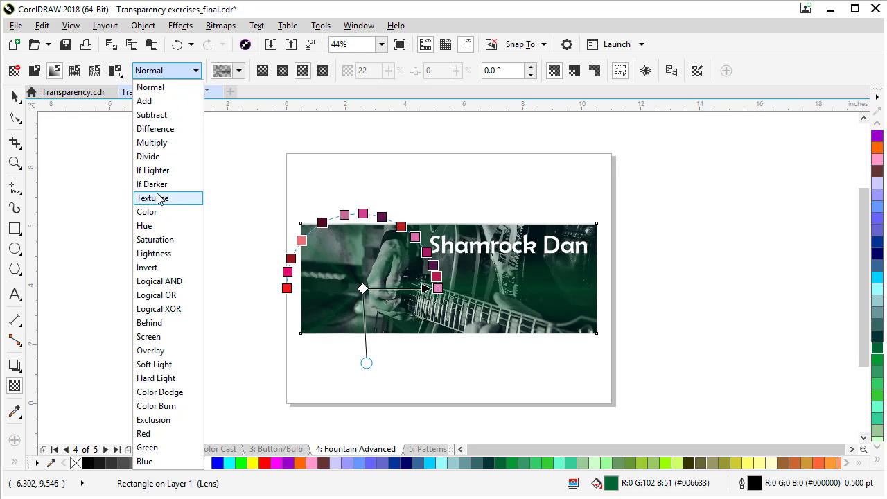
{"action": "left_click", "coordinate": [879, 125]}
{"action": "scroll", "coordinate": [879, 173], "scroll_direction": "up", "scroll_amount": 5}
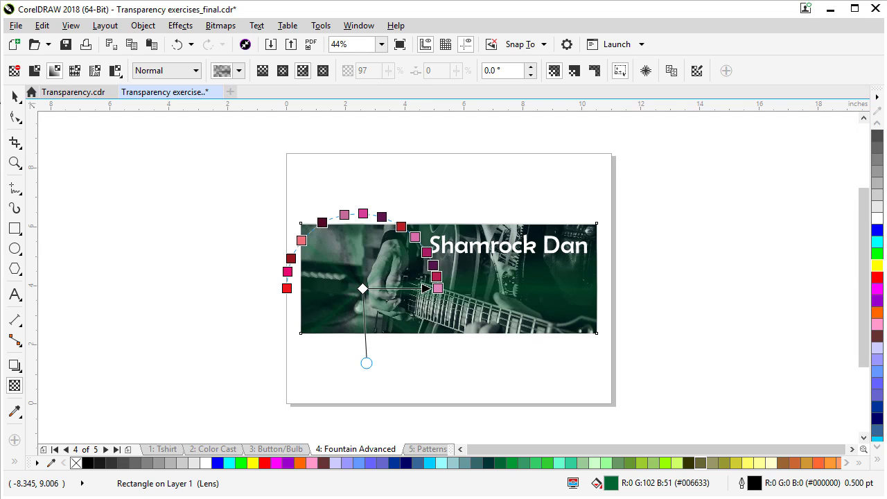
{"action": "left_click", "coordinate": [15, 97]}
{"action": "key", "text": "space"}
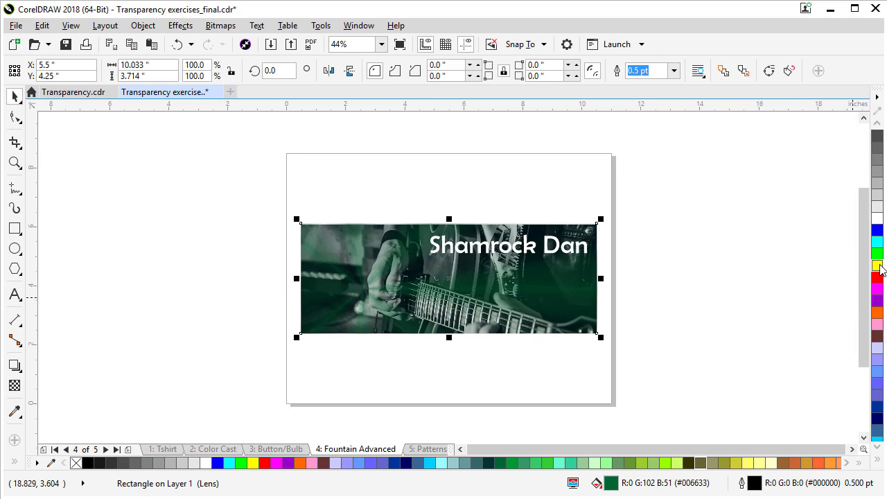
{"action": "left_click", "coordinate": [876, 264]}
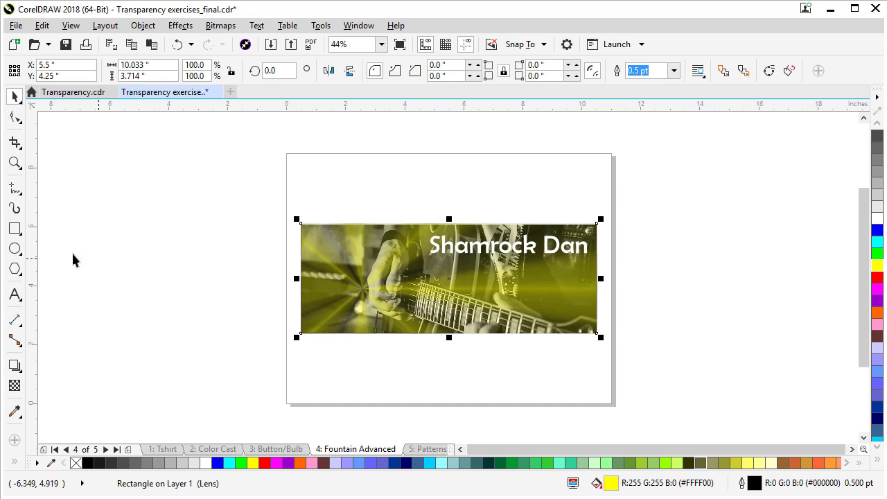
- Set the yellow rectangle's transparency merge mode to Color Burn, deselect it to view the effect, and select the rectangle again
{"action": "left_click", "coordinate": [15, 385]}
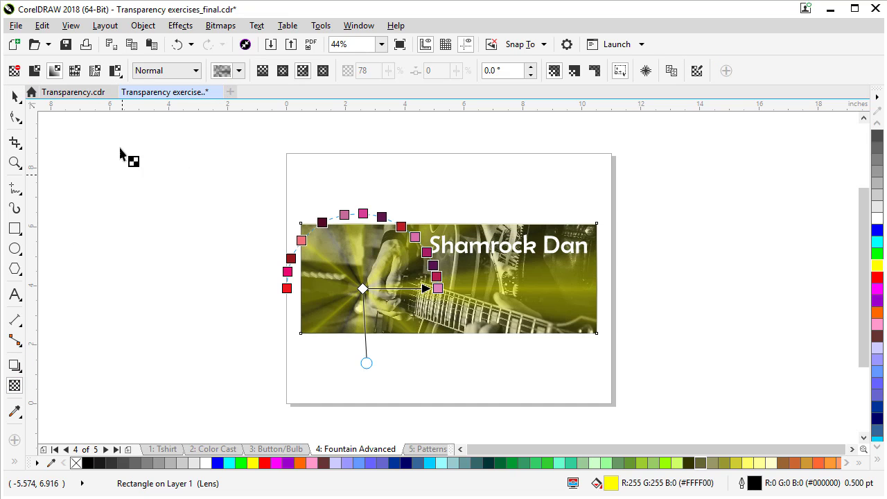
{"action": "left_click", "coordinate": [187, 70]}
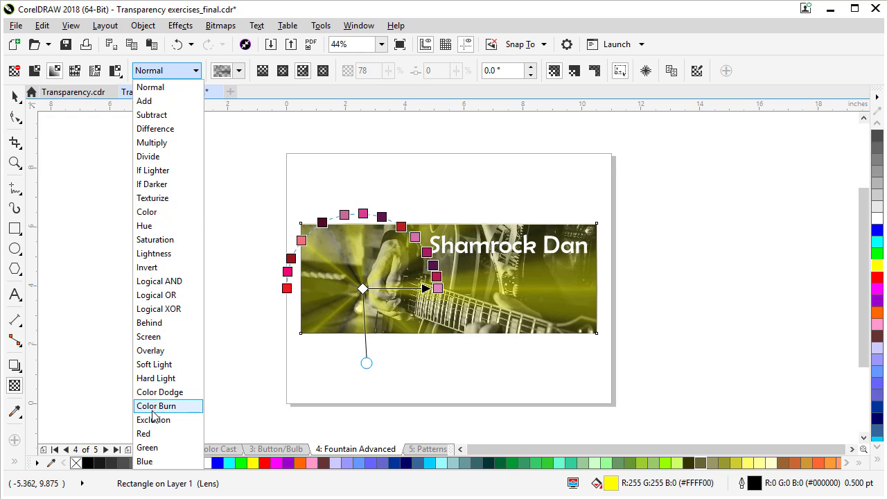
{"action": "key", "text": "Return"}
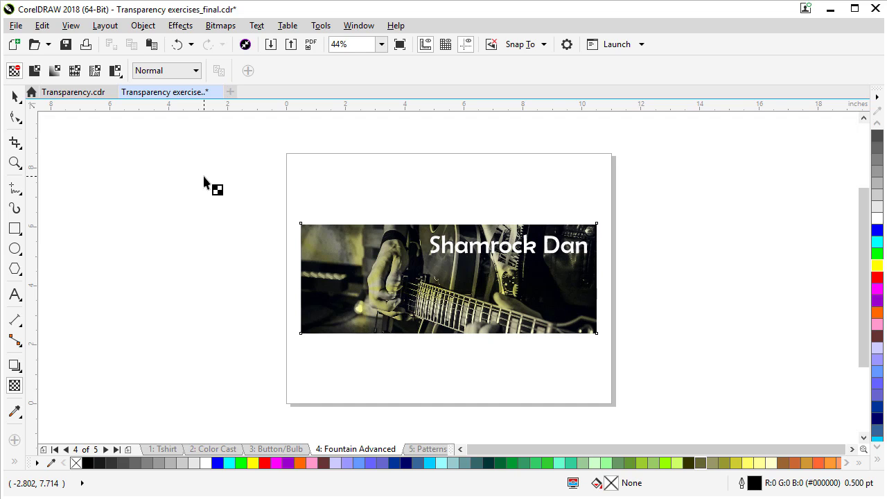
{"action": "left_click", "coordinate": [15, 96]}
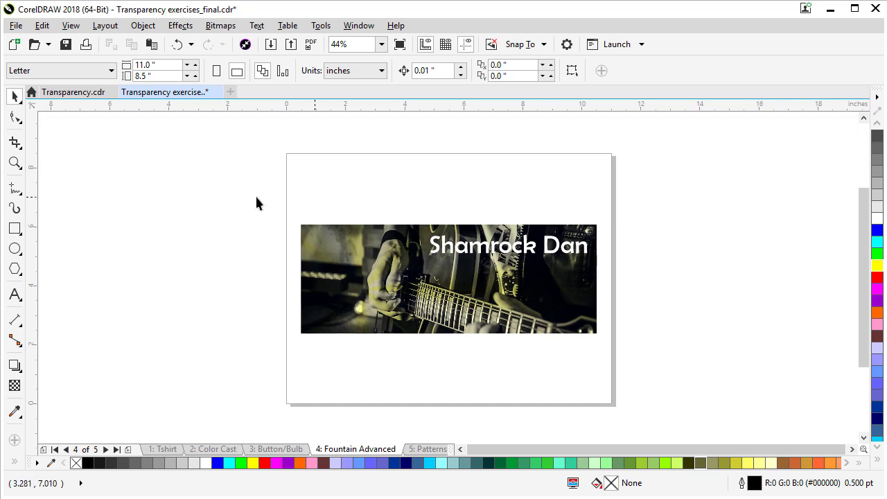
{"action": "left_click", "coordinate": [435, 253]}
{"action": "left_click", "coordinate": [530, 287]}
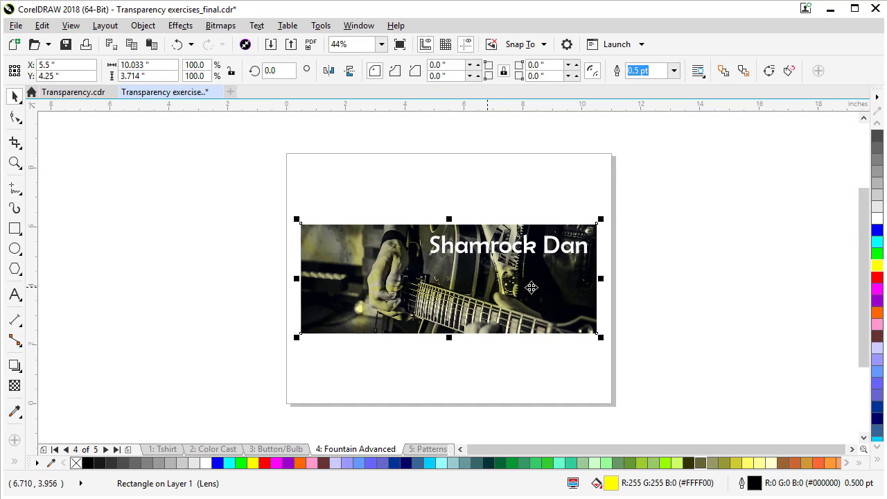
- Change the transparent rectangle's fill to orange (#FF6600), deselect it to view the effect, and reselect it
{"action": "left_click", "coordinate": [877, 313]}
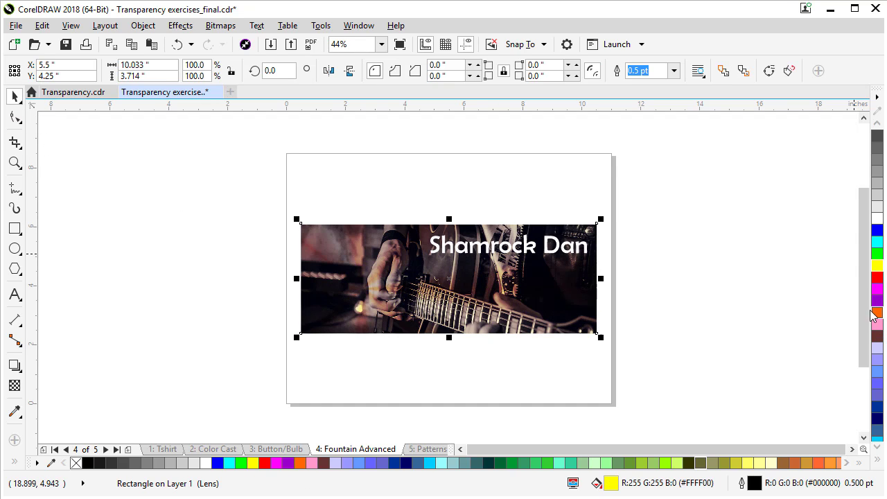
{"action": "left_click", "coordinate": [736, 262]}
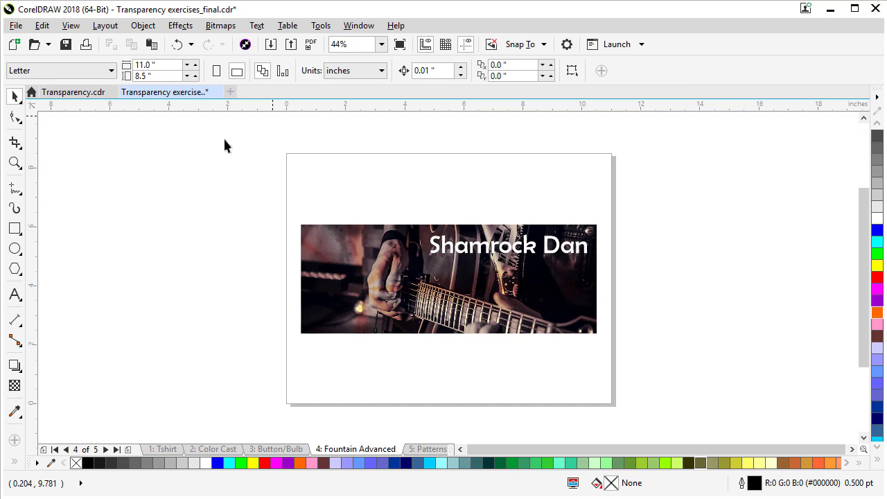
{"action": "left_click", "coordinate": [345, 293]}
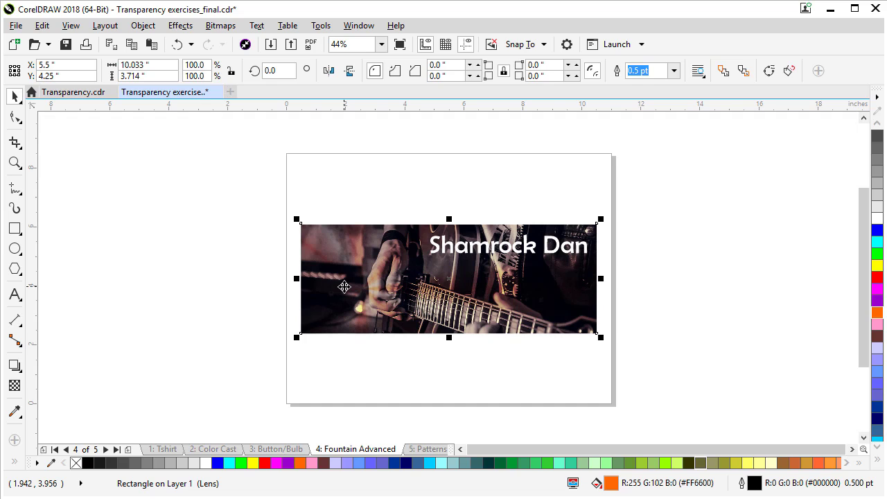
- Switch the orange rectangle to uniform transparency, set the amount to 69, and deselect it
{"action": "left_click", "coordinate": [14, 385]}
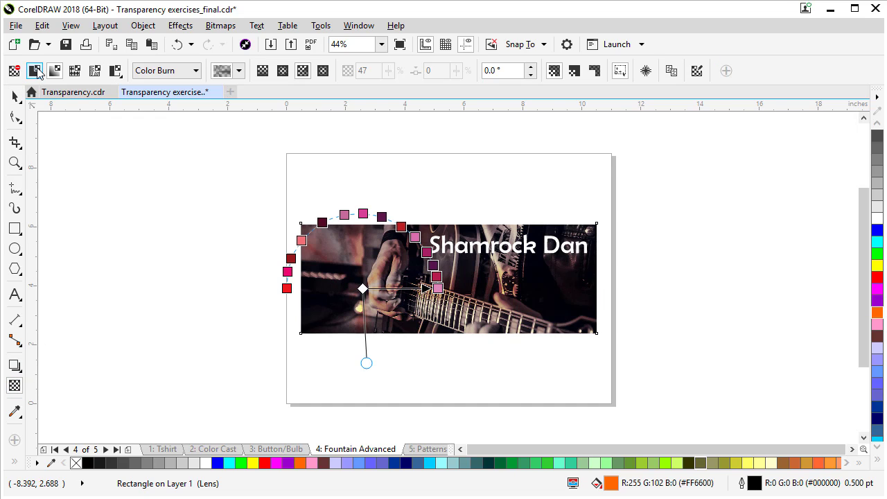
{"action": "left_click", "coordinate": [35, 70]}
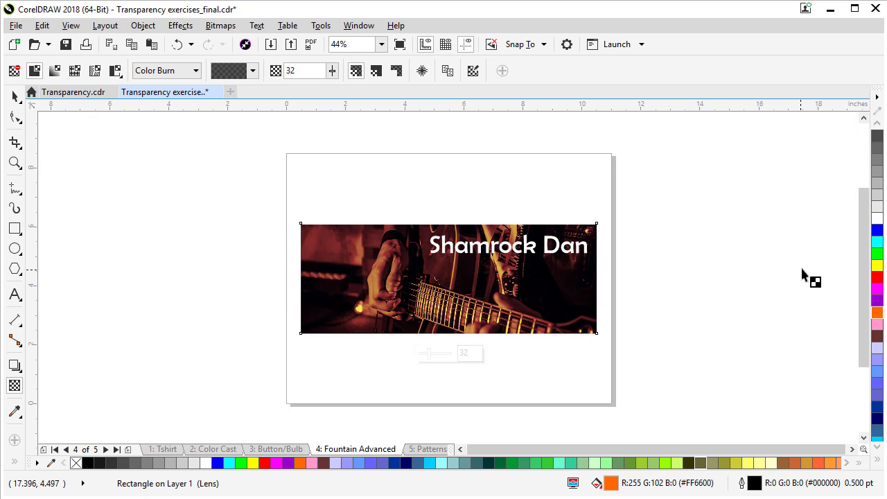
{"action": "mouse_move", "coordinate": [332, 70]}
{"action": "left_mouse_down"}
{"action": "mouse_move", "coordinate": [333, 92]}
{"action": "mouse_move", "coordinate": [353, 91]}
{"action": "left_mouse_up"}
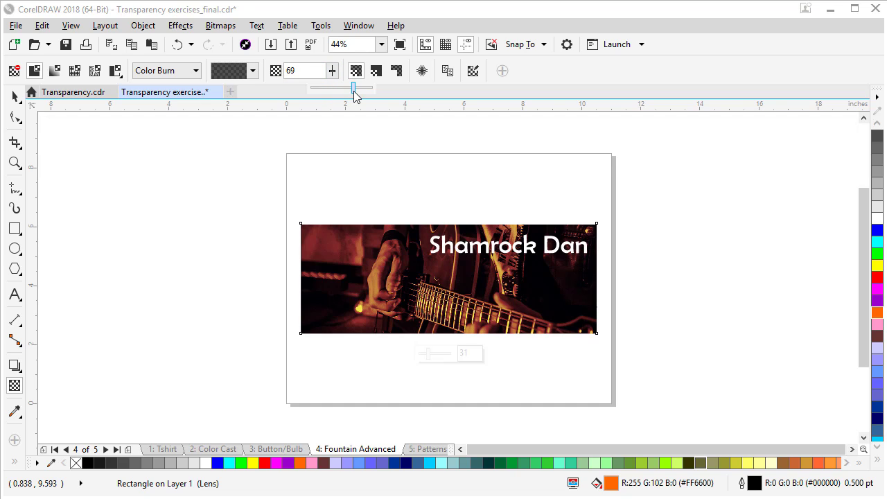
{"action": "left_click", "coordinate": [693, 254]}
{"action": "left_click", "coordinate": [13, 95]}
{"action": "left_click", "coordinate": [146, 165]}
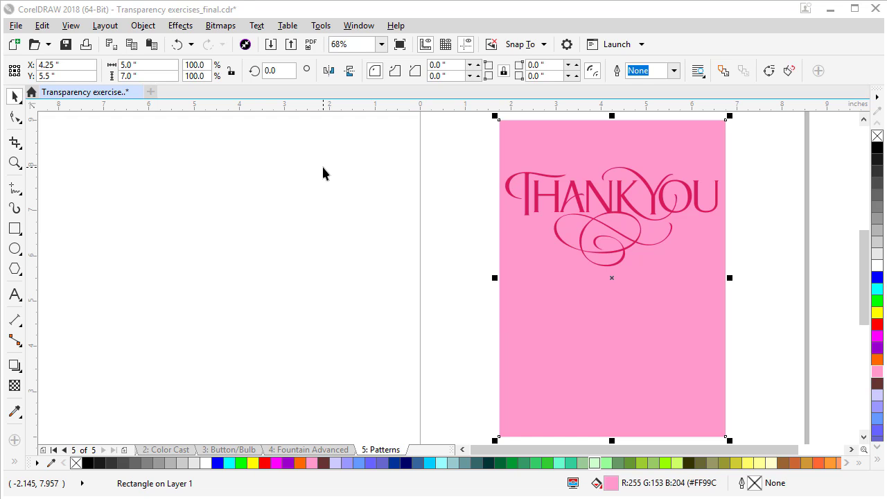
- Apply a uniform transparency of 59 to the pink background rectangle of the Thank You card
{"action": "left_click", "coordinate": [14, 388]}
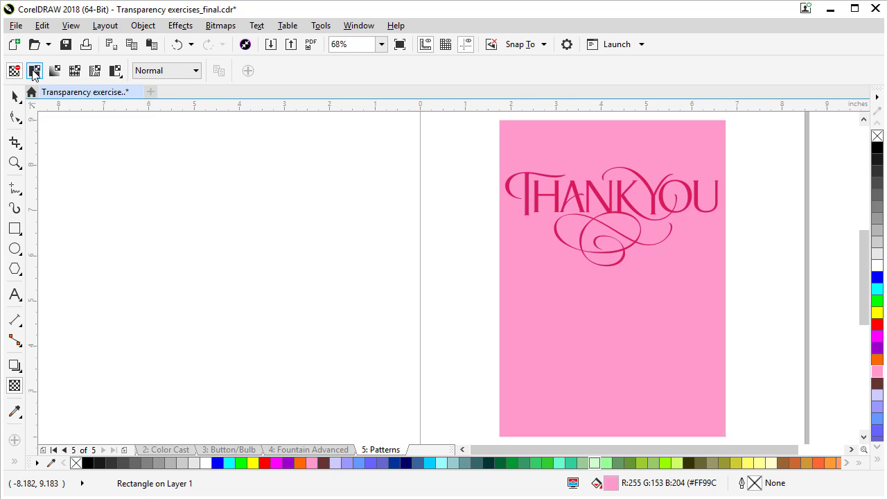
{"action": "left_click", "coordinate": [34, 70]}
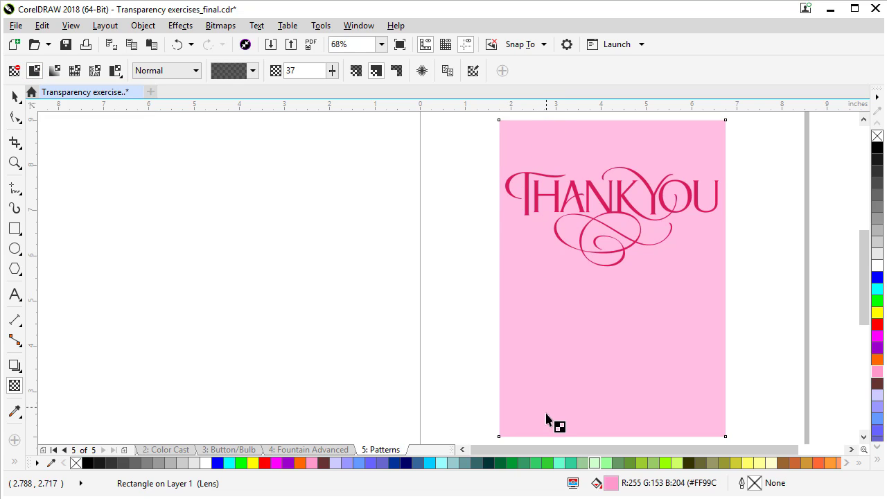
{"action": "left_click", "coordinate": [332, 70]}
{"action": "left_click_drag", "start_coordinate": [329, 88], "coordinate": [347, 90]}
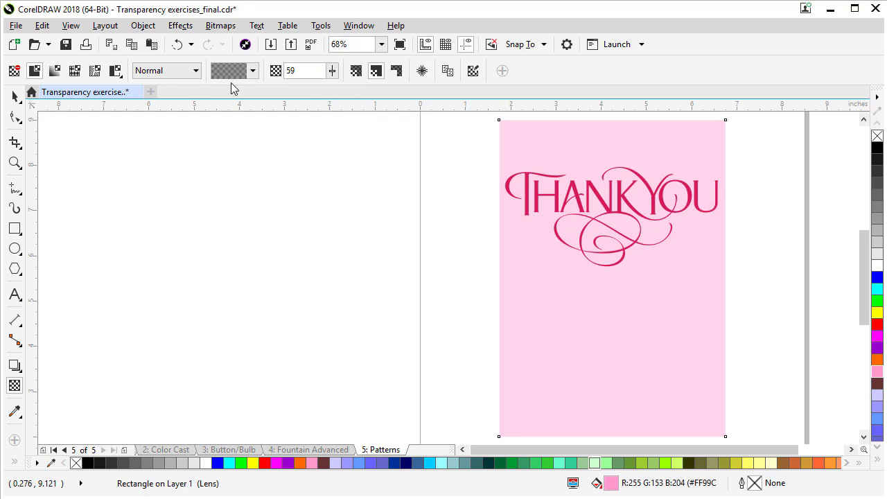
- Switch the pink card background to vector pattern transparency and browse the Starter Pack patterns
{"action": "left_click", "coordinate": [75, 72]}
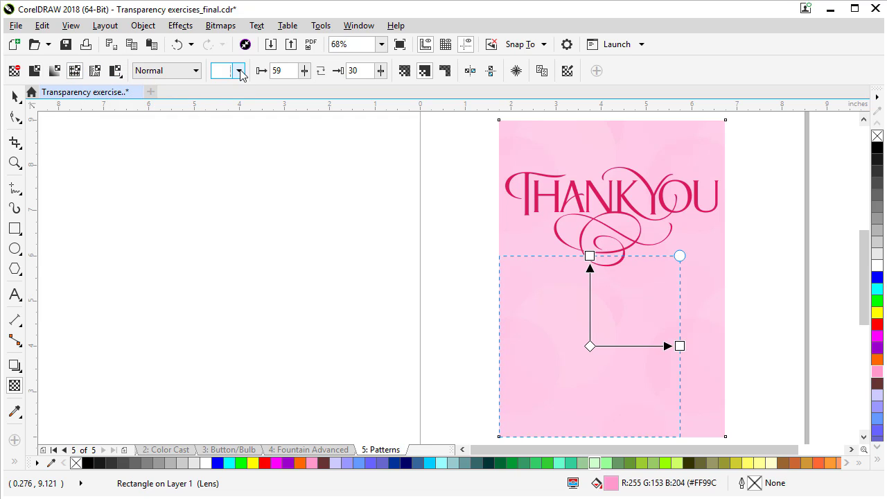
{"action": "left_click", "coordinate": [238, 71]}
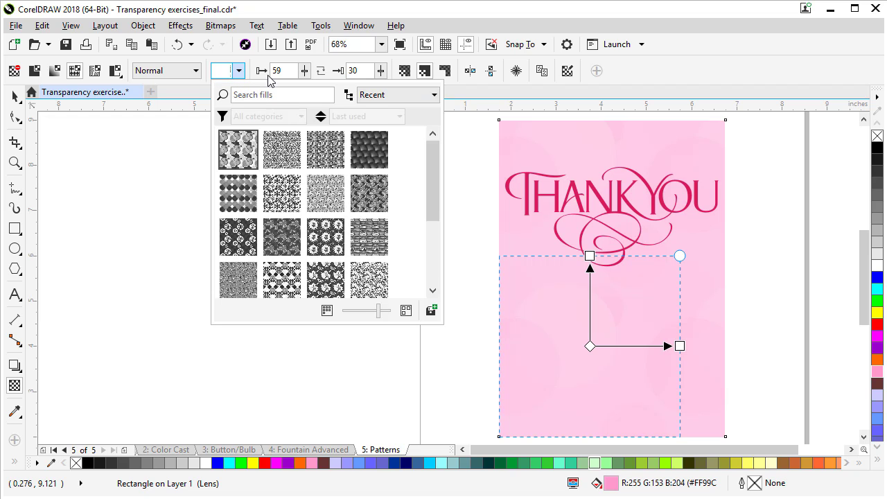
{"action": "left_click", "coordinate": [396, 95]}
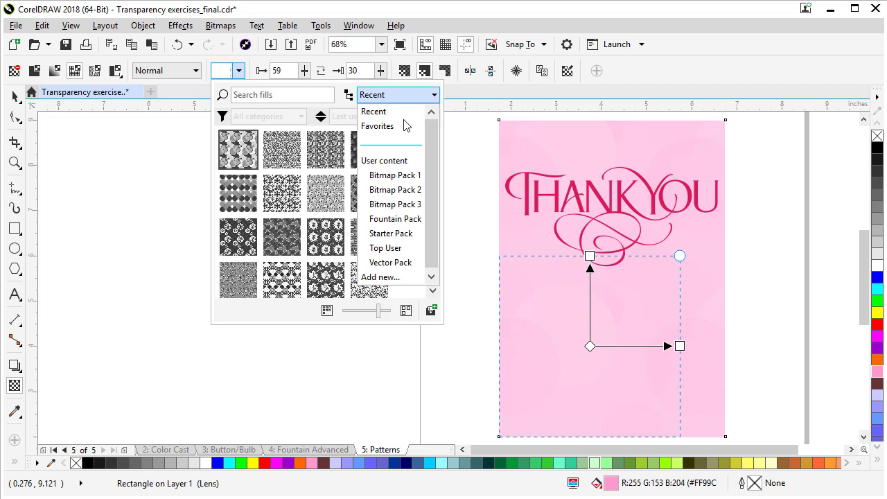
{"action": "left_click", "coordinate": [398, 233]}
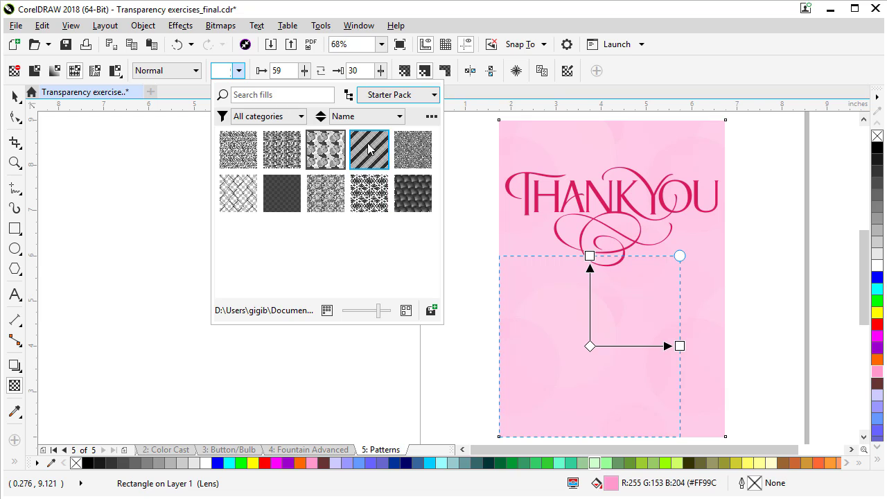
- Try several Starter Pack vector patterns on the card background and keep the ornamental Vector Pattern 232
{"action": "left_click", "coordinate": [238, 156]}
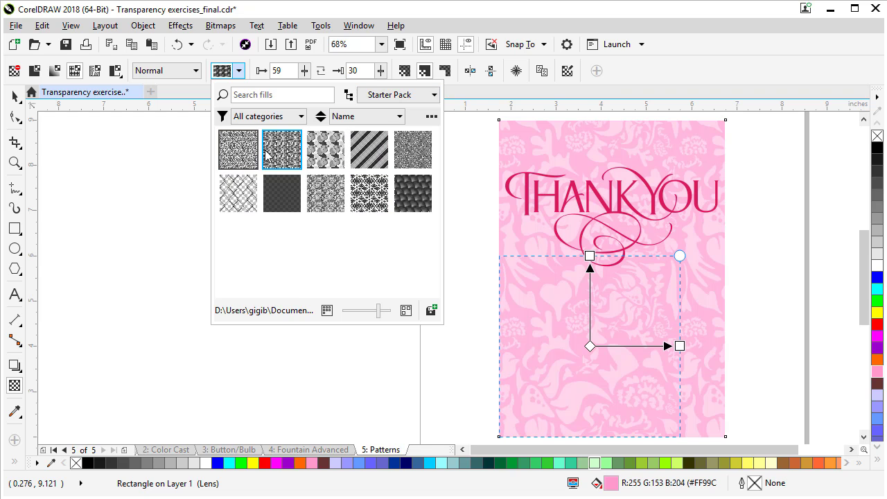
{"action": "left_click", "coordinate": [366, 160]}
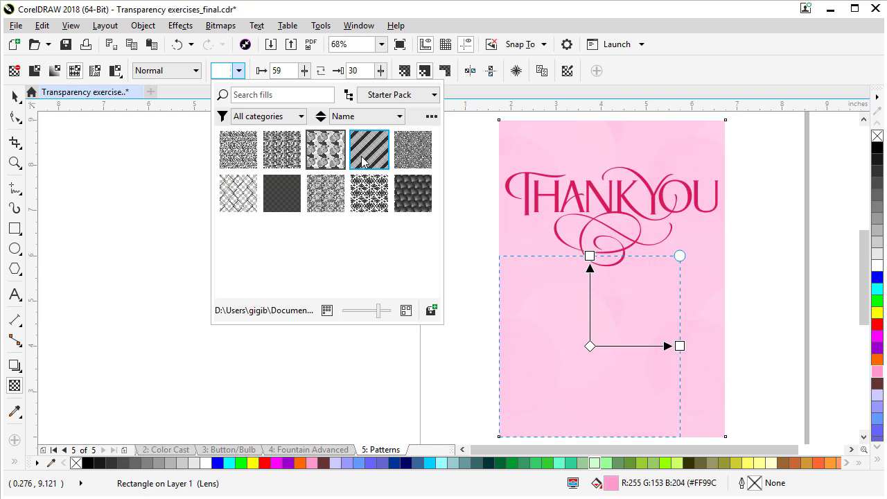
{"action": "left_click", "coordinate": [414, 154]}
{"action": "left_click", "coordinate": [413, 194]}
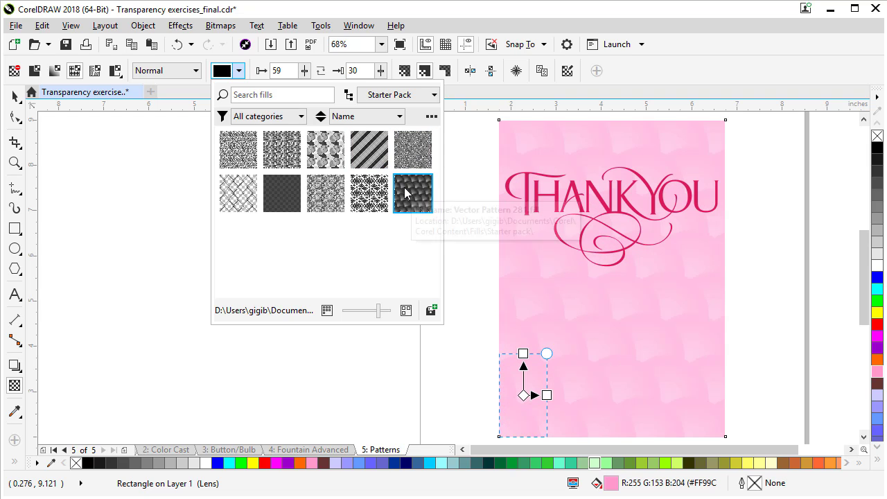
{"action": "left_click", "coordinate": [374, 198]}
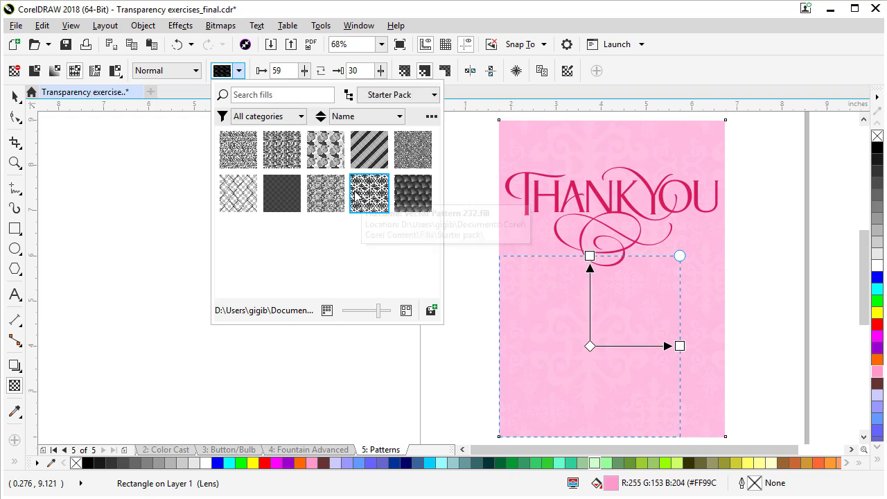
{"action": "left_click", "coordinate": [466, 199]}
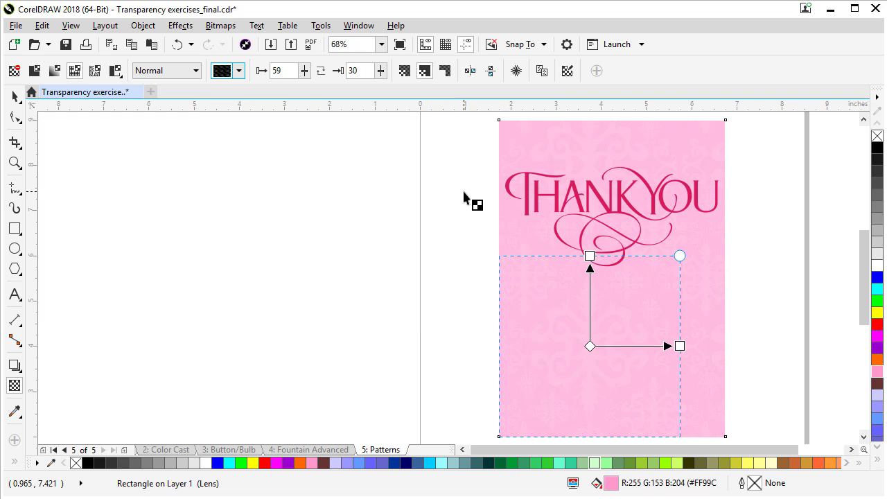
- Set the vector pattern's foreground transparency to 82, try 71 for its background transparency, and settle on 21
{"action": "left_click", "coordinate": [305, 70]}
{"action": "left_click_drag", "start_coordinate": [305, 88], "coordinate": [328, 90]}
{"action": "left_click", "coordinate": [304, 71]}
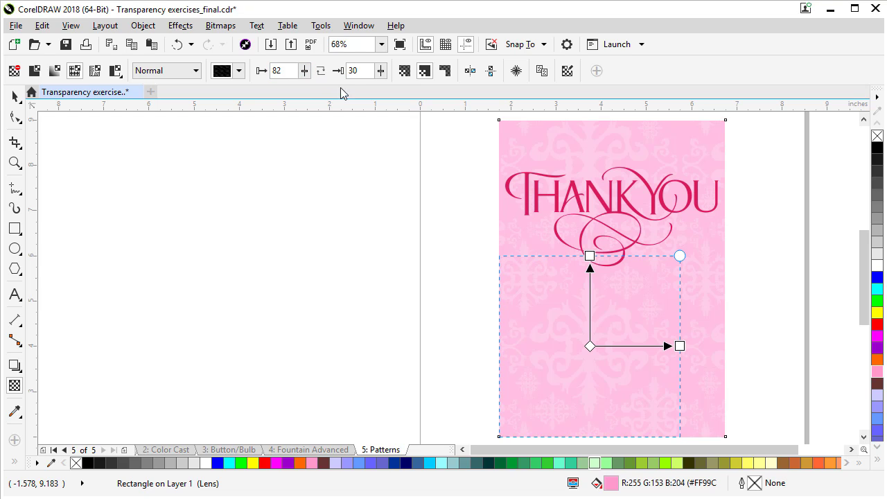
{"action": "left_click", "coordinate": [380, 72]}
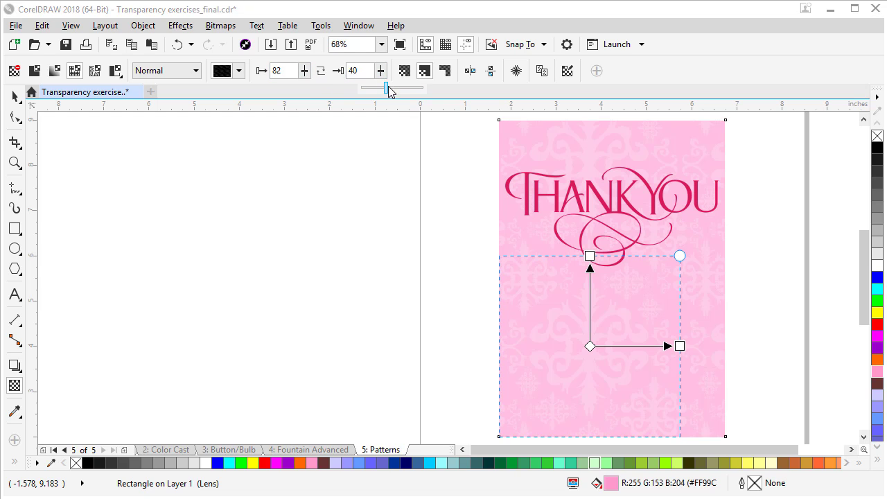
{"action": "left_click_drag", "start_coordinate": [402, 92], "coordinate": [405, 92]}
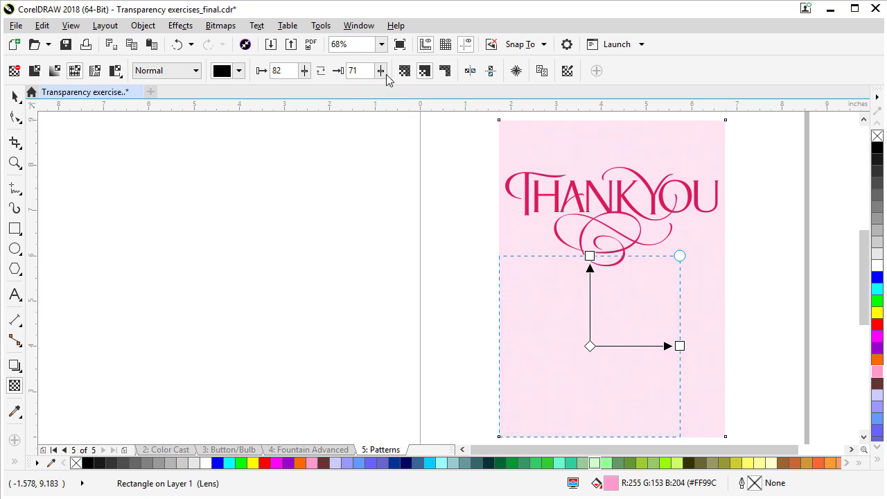
{"action": "left_click", "coordinate": [381, 70]}
{"action": "left_click_drag", "start_coordinate": [381, 87], "coordinate": [348, 89]}
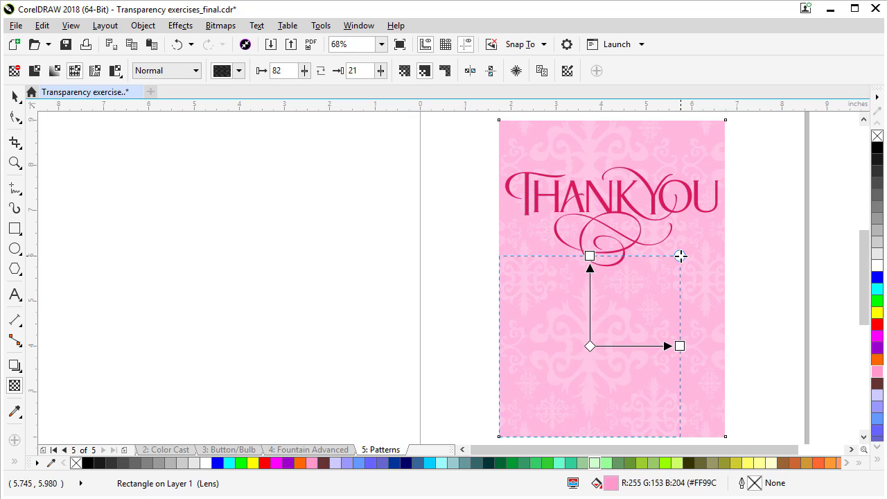
- Shrink and slightly rotate the ornamental pattern tile on the card, and leave transparency editing to view it
{"action": "left_click_drag", "start_coordinate": [681, 256], "coordinate": [675, 261]}
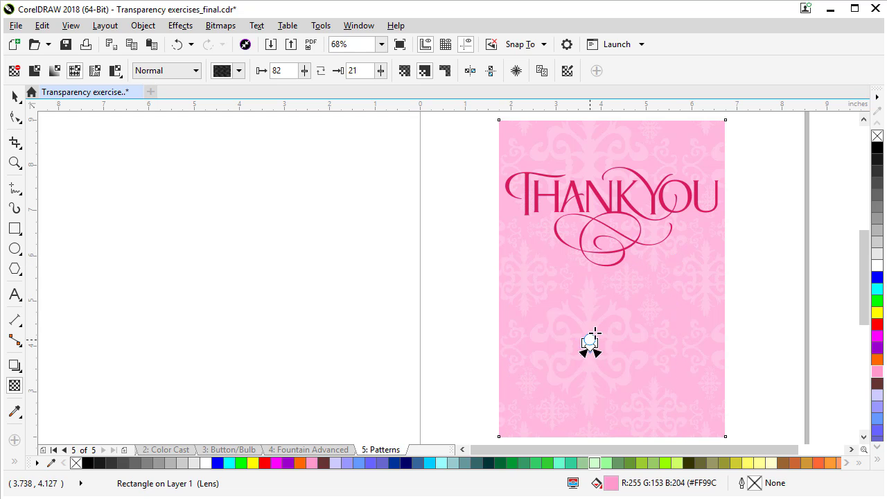
{"action": "left_click_drag", "start_coordinate": [589, 342], "coordinate": [643, 285]}
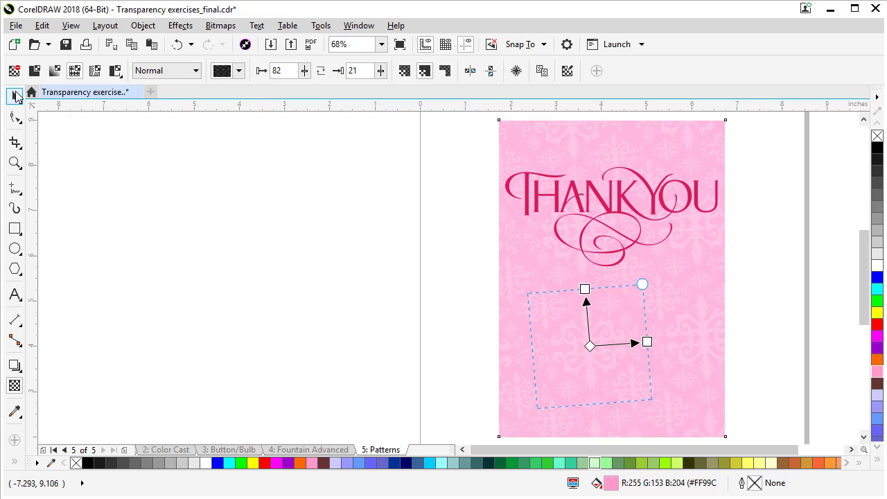
{"action": "left_click", "coordinate": [15, 96]}
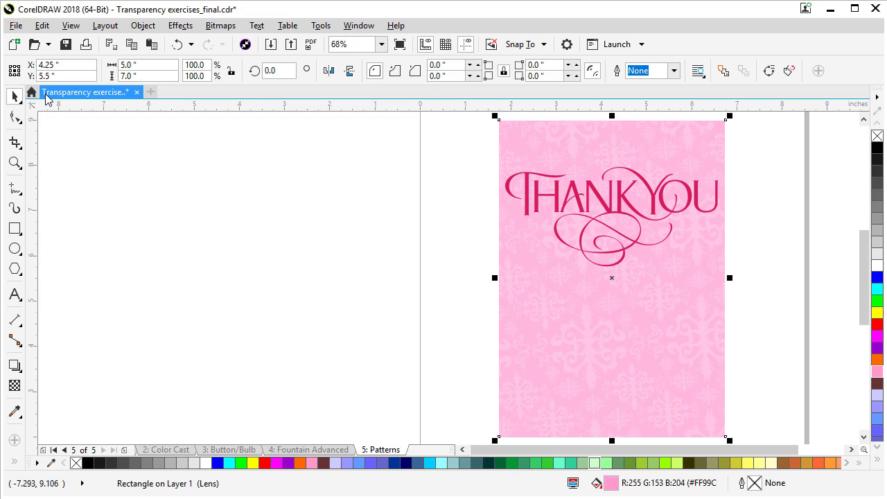
- Switch the card background to bitmap pattern transparency and browse the Starter Pack bitmap patterns
{"action": "left_click", "coordinate": [14, 386]}
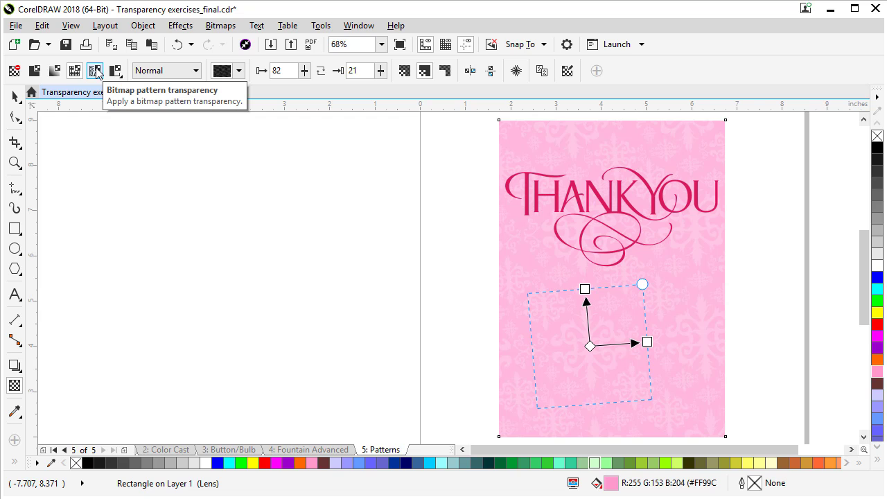
{"action": "left_click", "coordinate": [96, 72]}
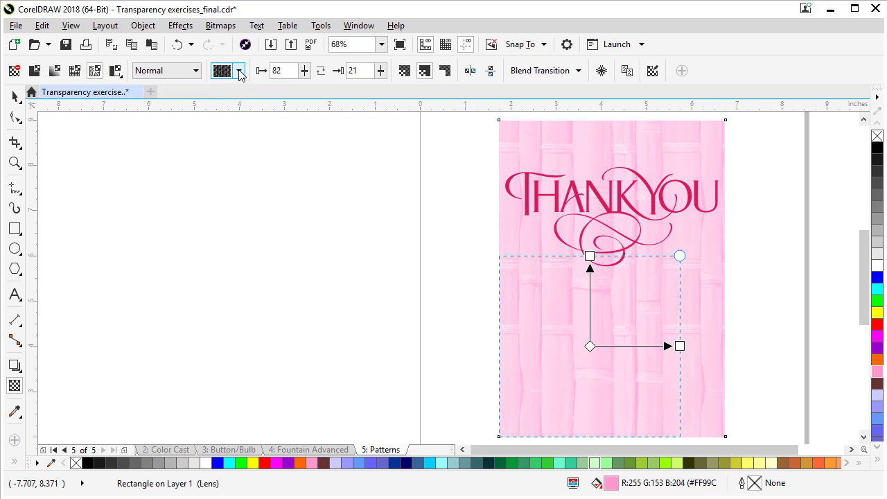
{"action": "left_click", "coordinate": [239, 72]}
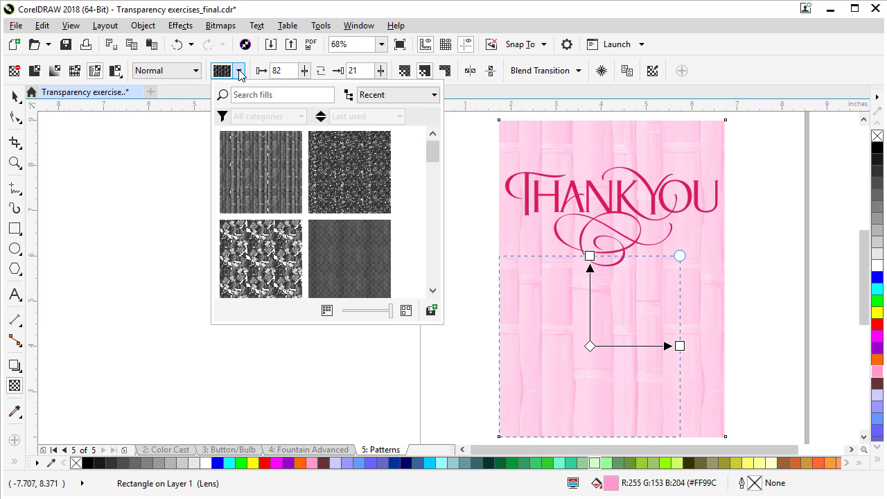
{"action": "left_click", "coordinate": [436, 97]}
{"action": "left_click", "coordinate": [395, 235]}
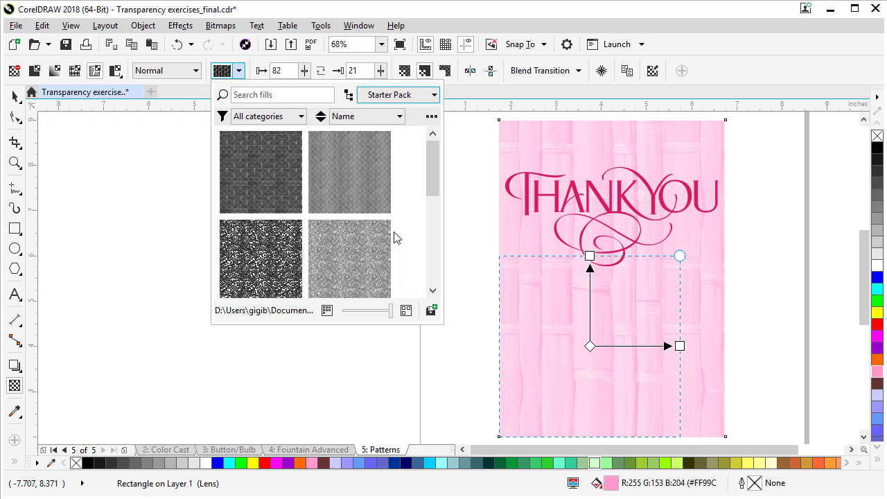
- Try Bitmap Pattern 017 and other Starter Pack bitmap patterns on the card, and keep the overlapping-circles texture
{"action": "left_click_drag", "start_coordinate": [435, 154], "coordinate": [435, 196]}
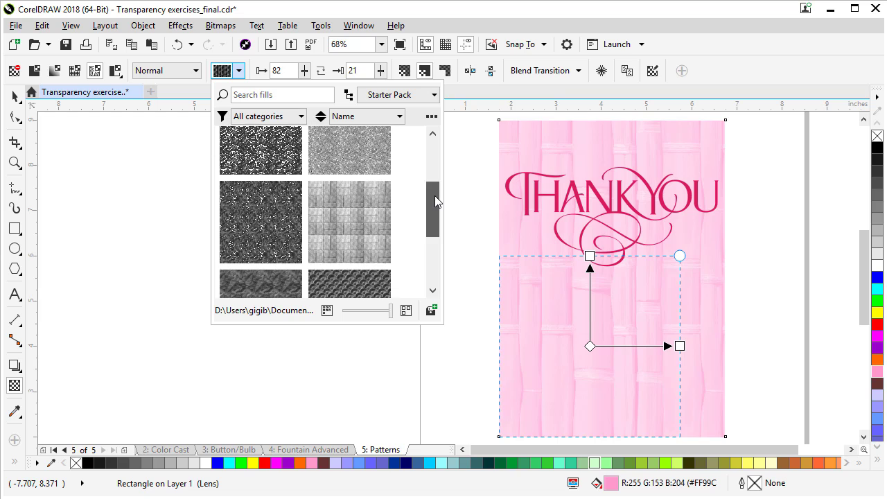
{"action": "left_click", "coordinate": [340, 218]}
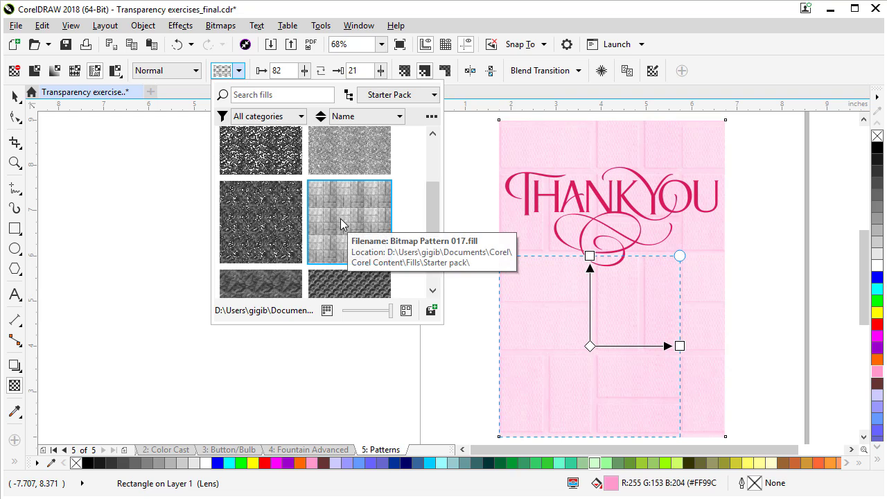
{"action": "left_click", "coordinate": [252, 220]}
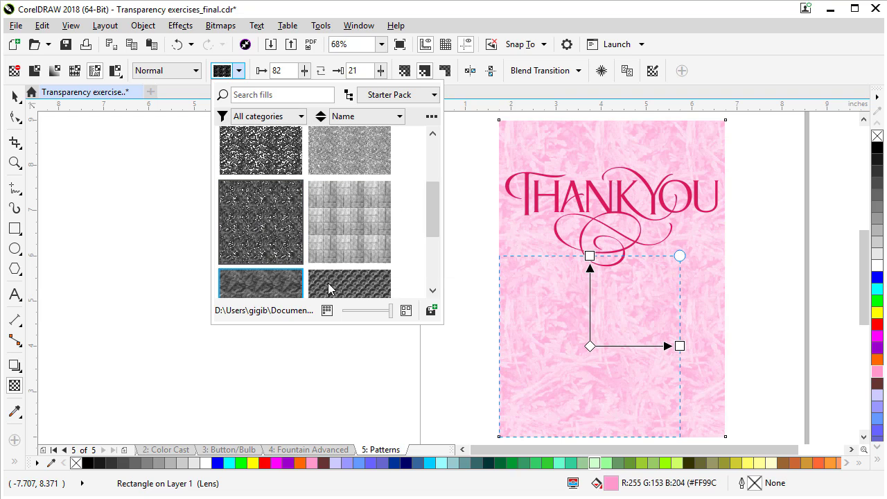
{"action": "left_click", "coordinate": [350, 285]}
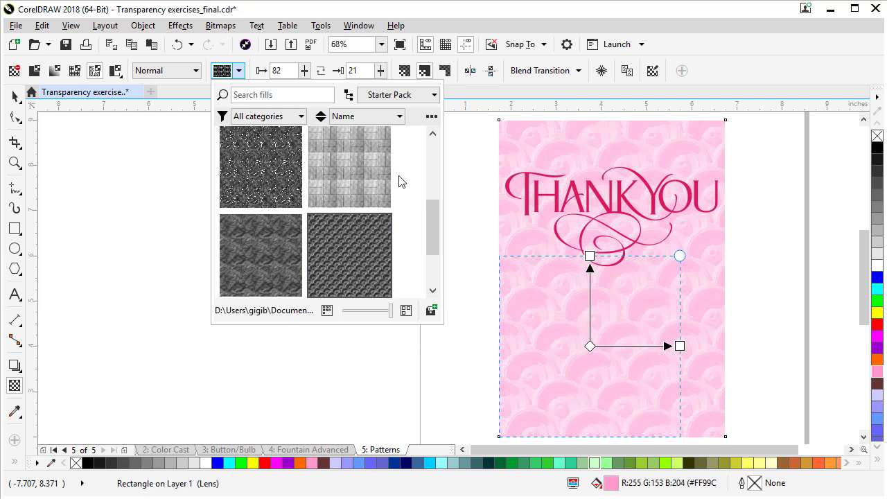
- Set the bitmap pattern's foreground transparency to 64 and its background transparency to 26, and save the file
{"action": "left_click", "coordinate": [304, 70]}
{"action": "left_click_drag", "start_coordinate": [310, 87], "coordinate": [300, 94]}
{"action": "left_click", "coordinate": [380, 70]}
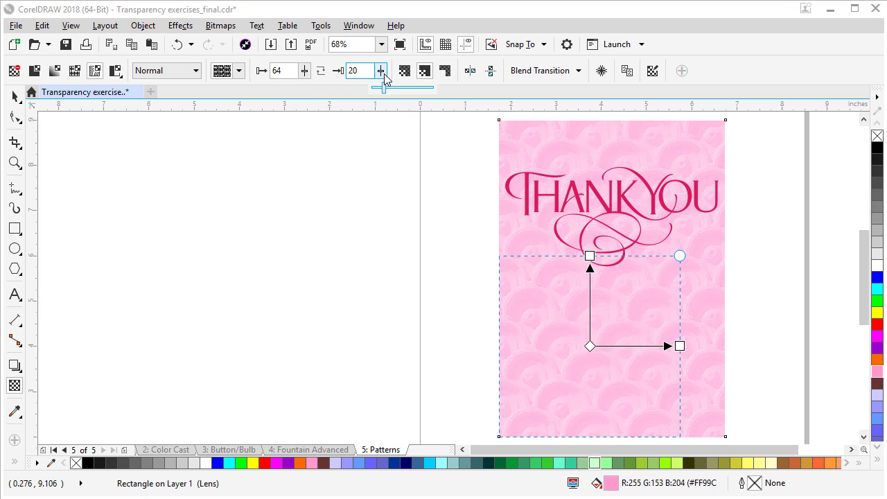
{"action": "mouse_move", "coordinate": [382, 84]}
{"action": "left_mouse_down"}
{"action": "mouse_move", "coordinate": [400, 93]}
{"action": "mouse_move", "coordinate": [368, 89]}
{"action": "left_mouse_up"}
{"action": "left_click", "coordinate": [380, 70]}
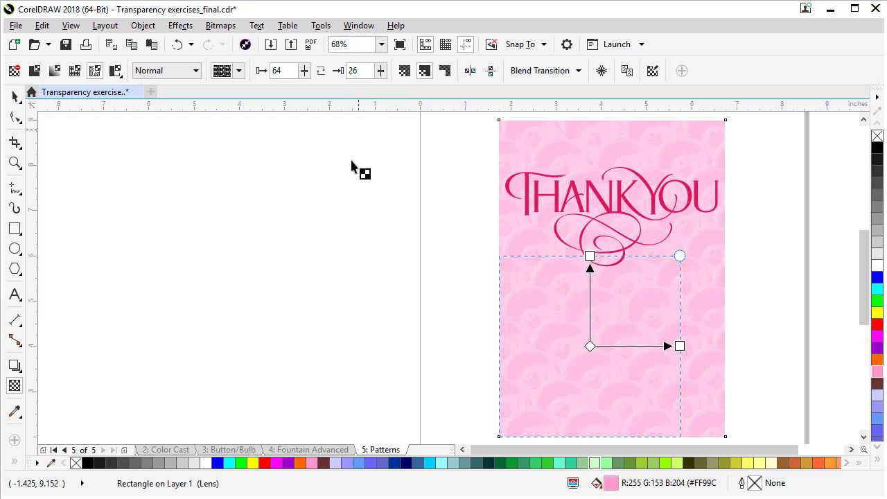
{"action": "key", "text": "ctrl+s"}
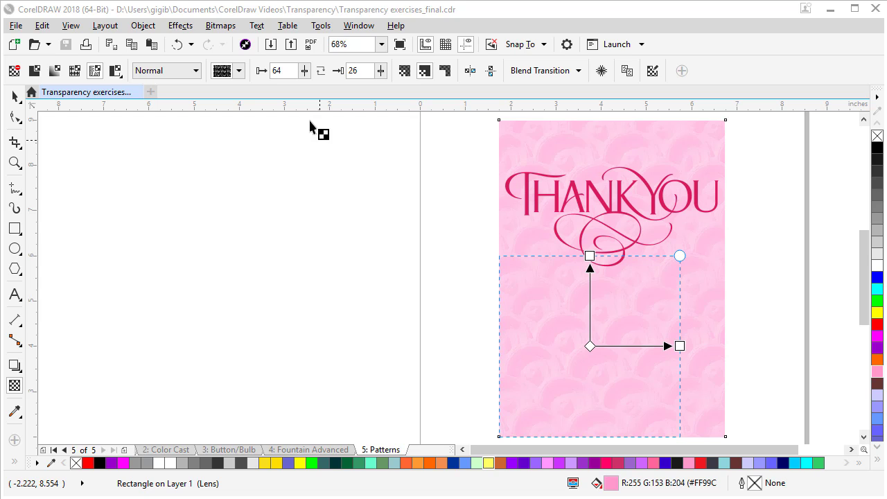
- Examine the downloadable fill packs, the packs already owned in My Library, and the available content sources for bitmap patterns
{"action": "left_click", "coordinate": [239, 71]}
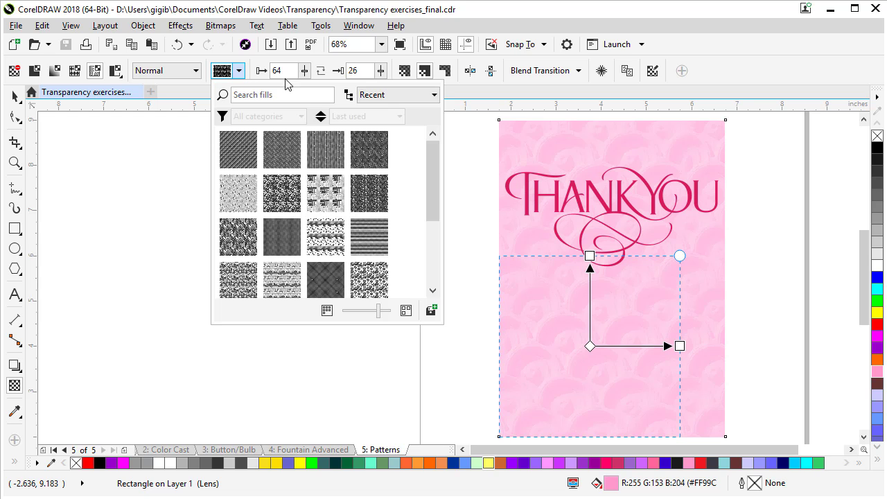
{"action": "left_click", "coordinate": [436, 96]}
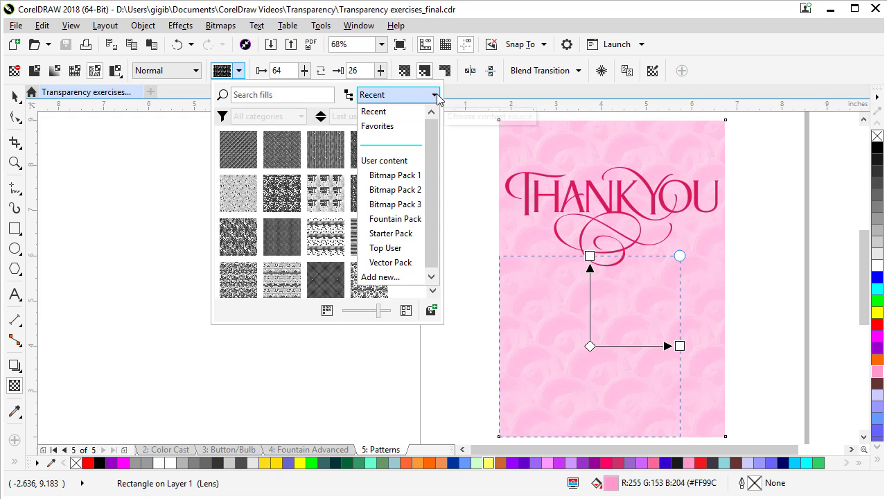
{"action": "left_click", "coordinate": [393, 278]}
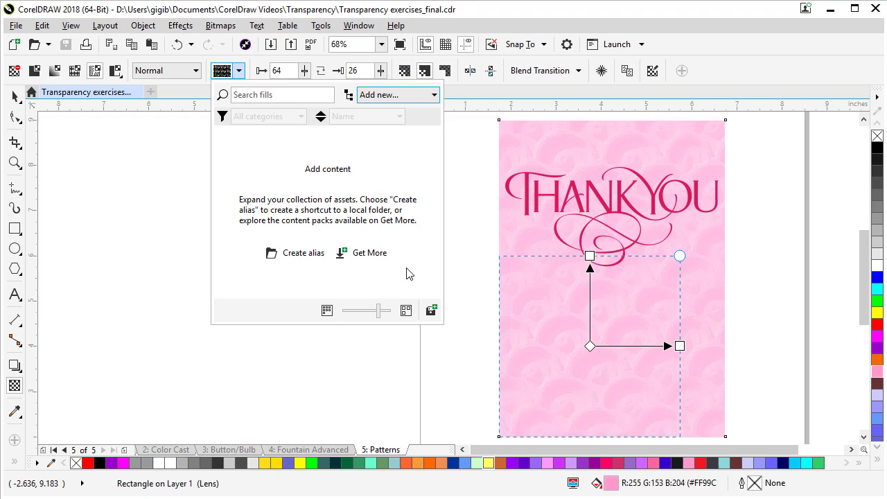
{"action": "left_click", "coordinate": [366, 254]}
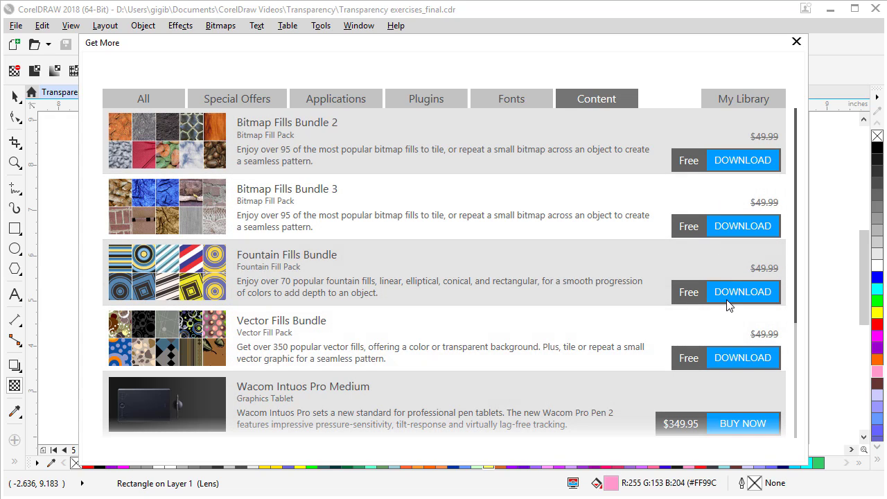
{"action": "left_click", "coordinate": [731, 102]}
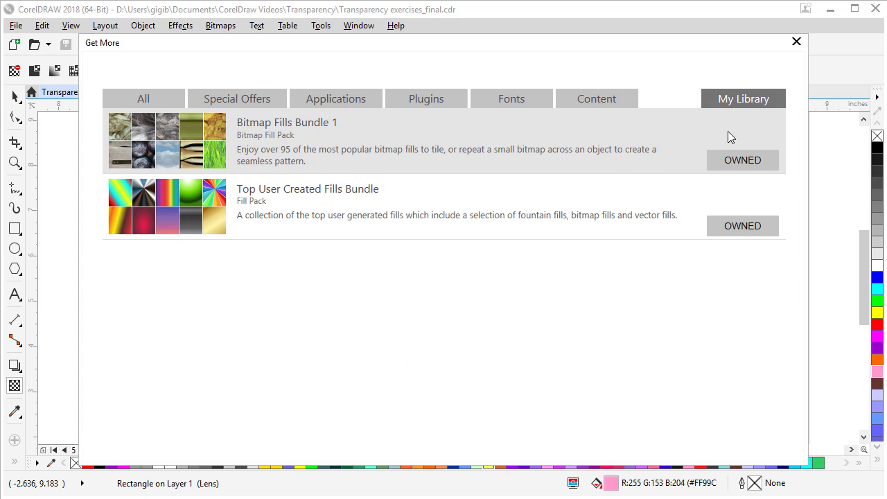
{"action": "left_click", "coordinate": [797, 43]}
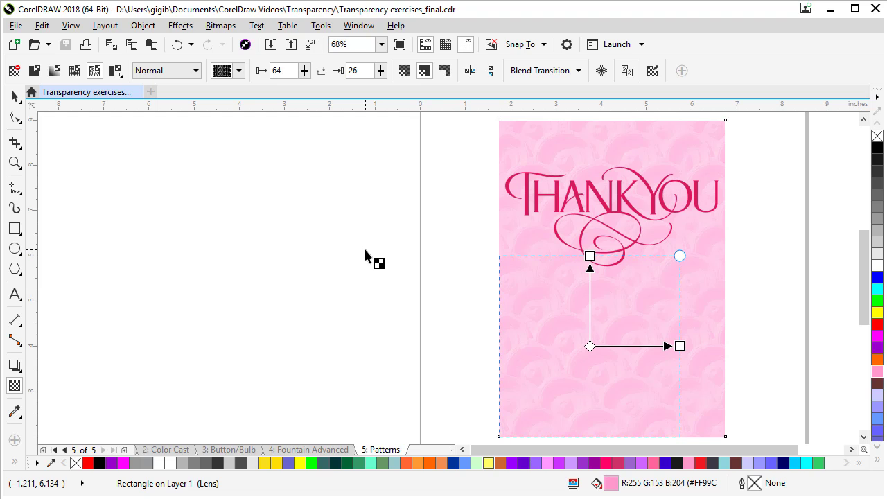
{"action": "left_click", "coordinate": [237, 72]}
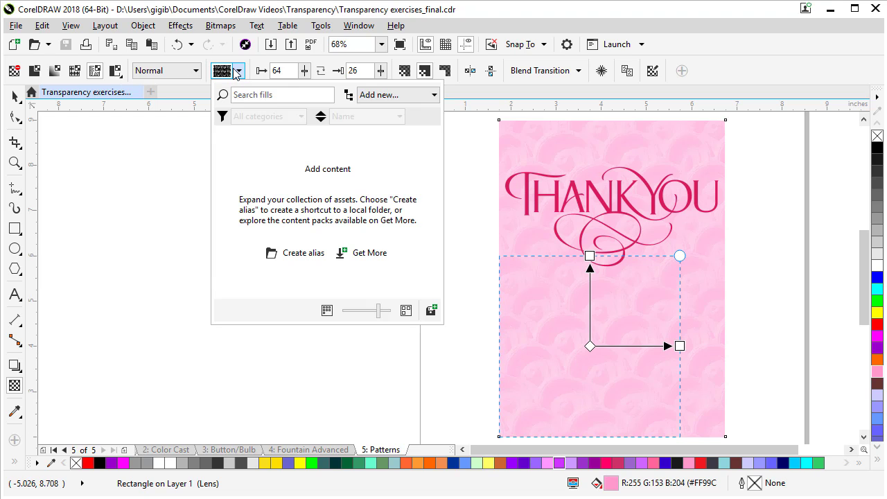
{"action": "left_click", "coordinate": [416, 95]}
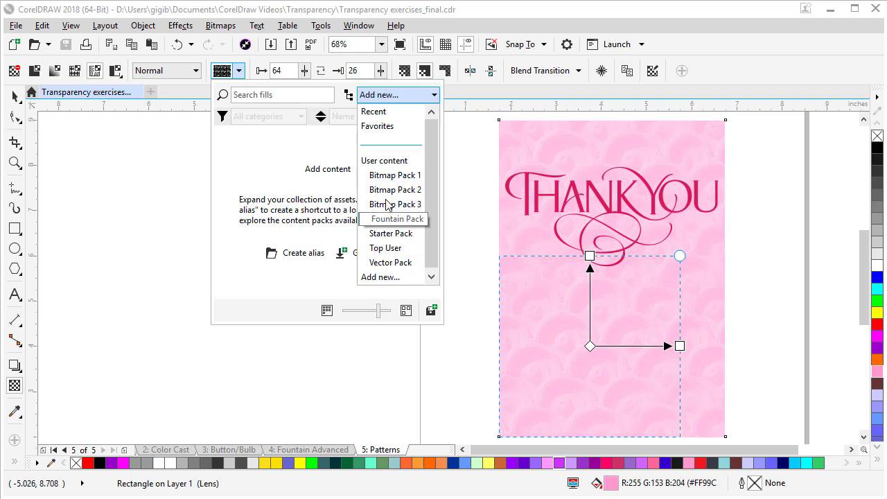
{"action": "left_click", "coordinate": [103, 85]}
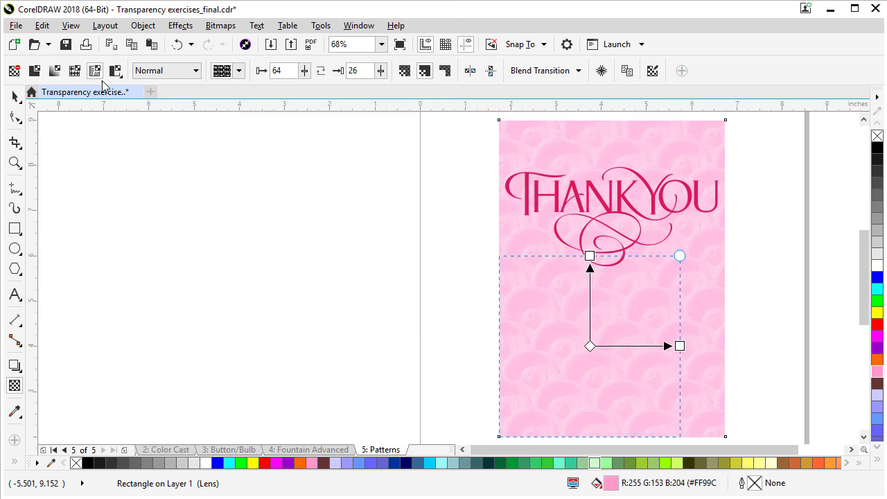
- Switch the card background to two-color pattern transparency with the bold concentric squares, and shrink and rotate the pattern tile
{"action": "left_click", "coordinate": [115, 70]}
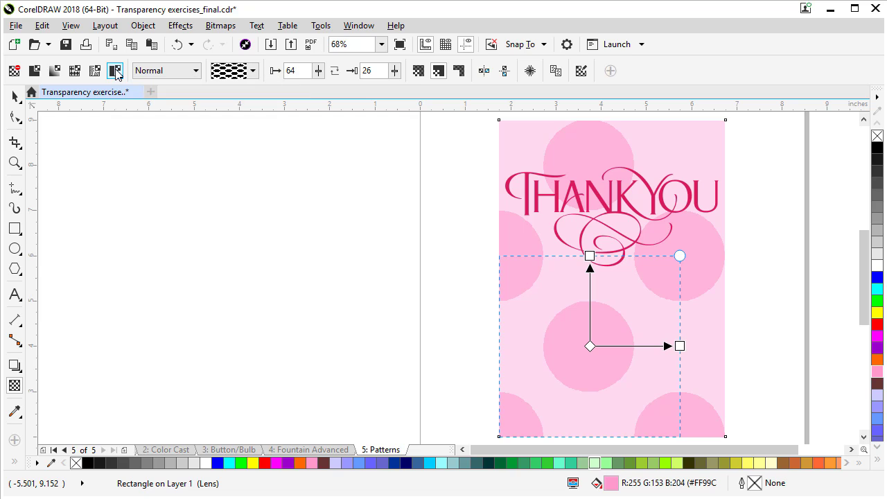
{"action": "left_click", "coordinate": [116, 72]}
{"action": "left_click", "coordinate": [253, 70]}
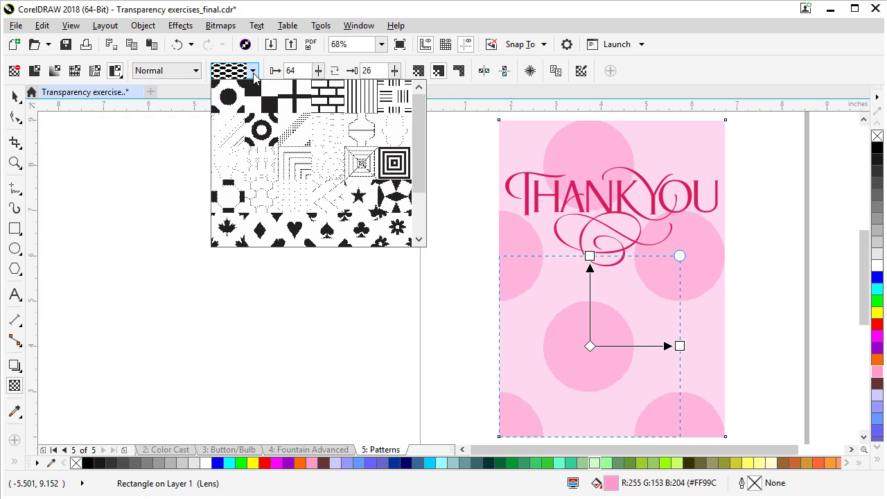
{"action": "left_click", "coordinate": [386, 162]}
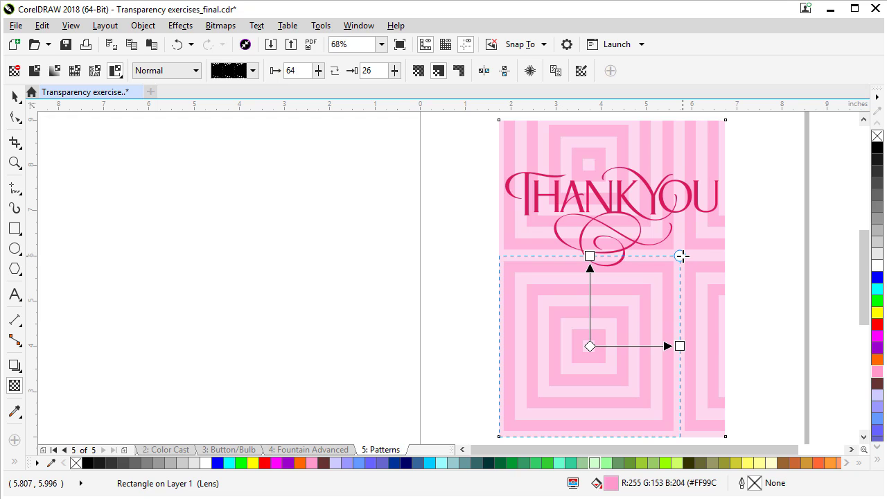
{"action": "left_click_drag", "start_coordinate": [682, 255], "coordinate": [606, 312]}
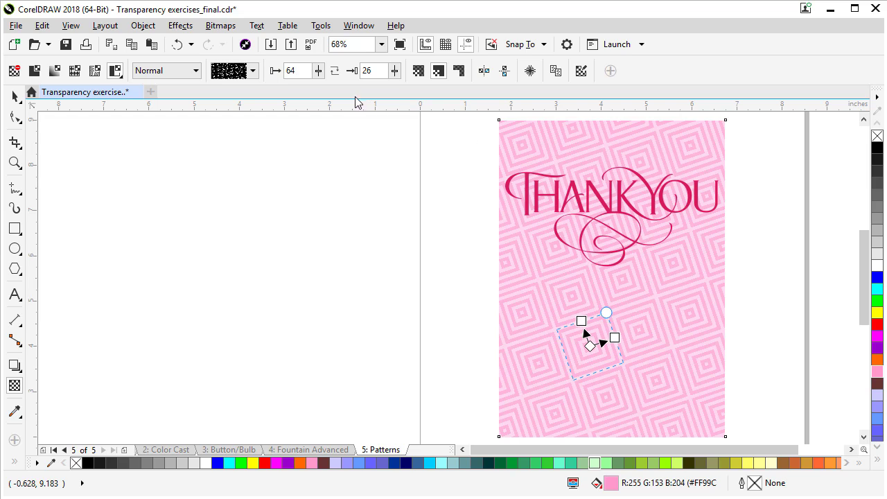
- Set the two-color pattern's background transparency to 48 and deselect the card background to view it
{"action": "double_click", "coordinate": [387, 71]}
{"action": "left_click", "coordinate": [394, 72]}
{"action": "mouse_move", "coordinate": [400, 86]}
{"action": "left_mouse_down"}
{"action": "mouse_move", "coordinate": [414, 91]}
{"action": "mouse_move", "coordinate": [388, 78]}
{"action": "left_mouse_up"}
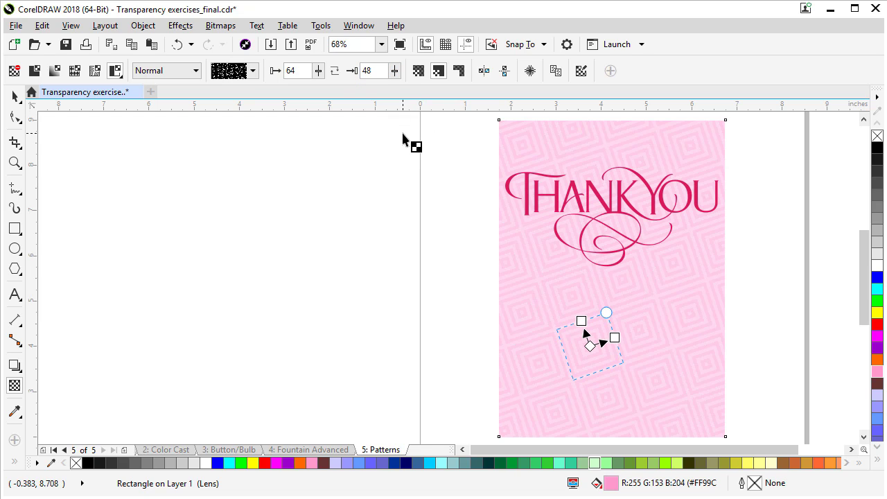
{"action": "left_click", "coordinate": [362, 273]}
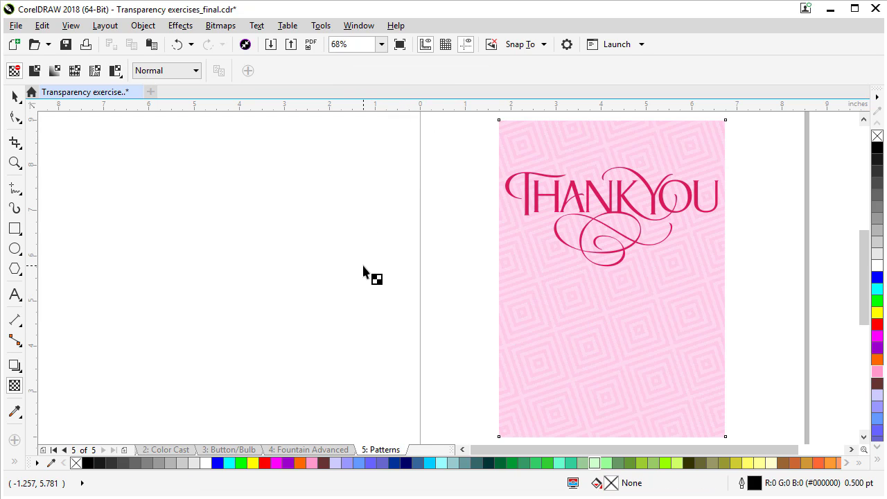
- Switch the card background to texture transparency and review the texture libraries, keeping Samples
{"action": "left_click", "coordinate": [603, 345]}
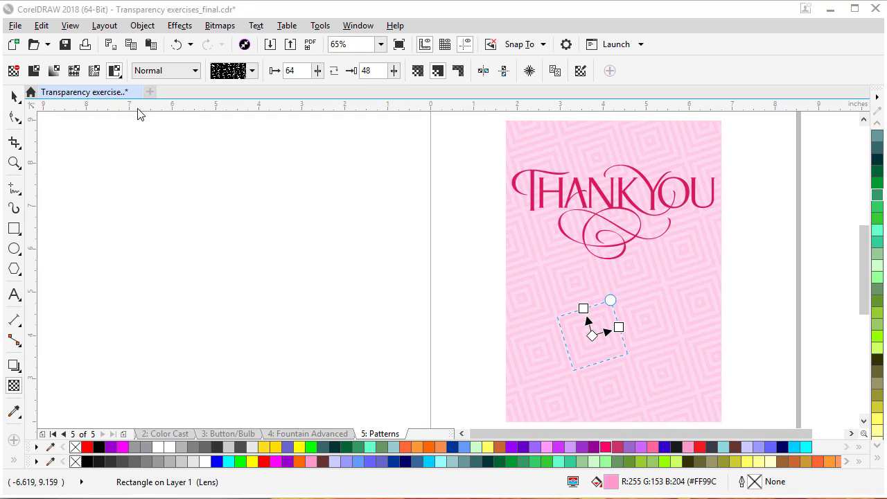
{"action": "left_click", "coordinate": [117, 77]}
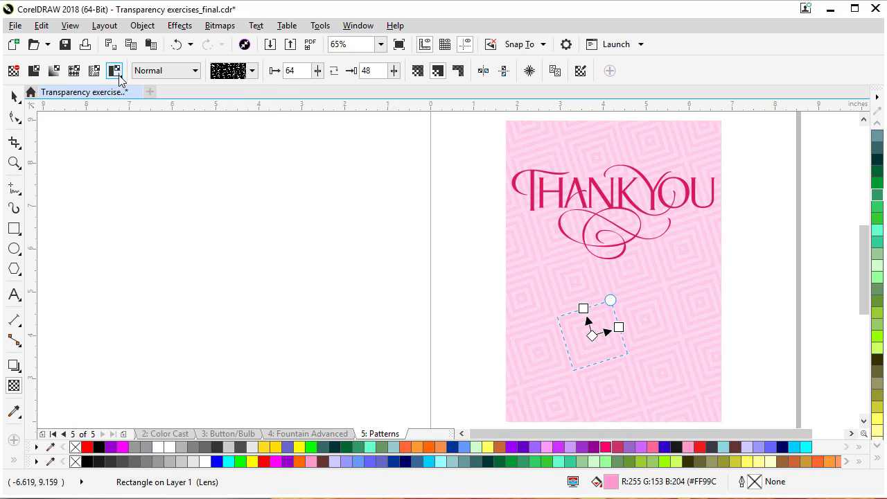
{"action": "left_click", "coordinate": [118, 73]}
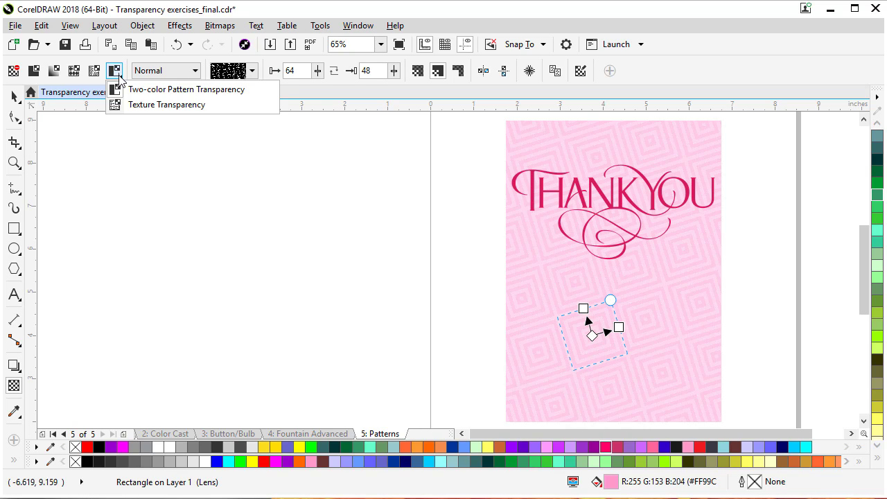
{"action": "left_click", "coordinate": [158, 108]}
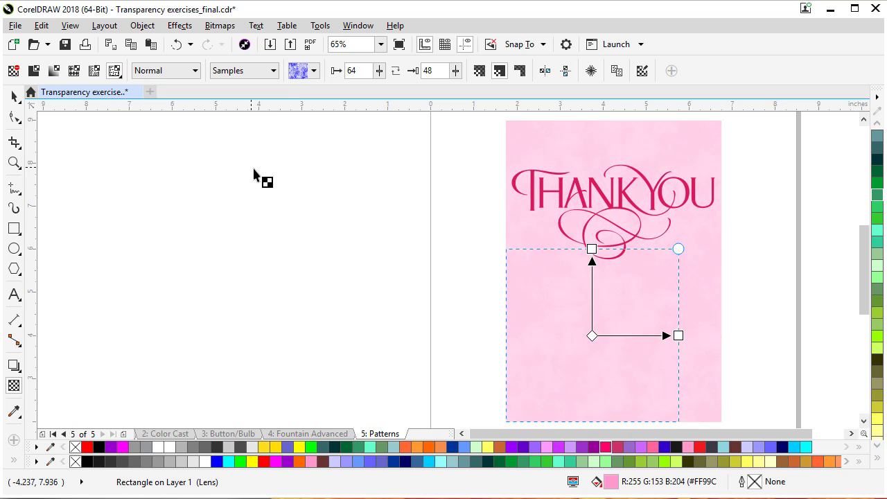
{"action": "left_click", "coordinate": [274, 71]}
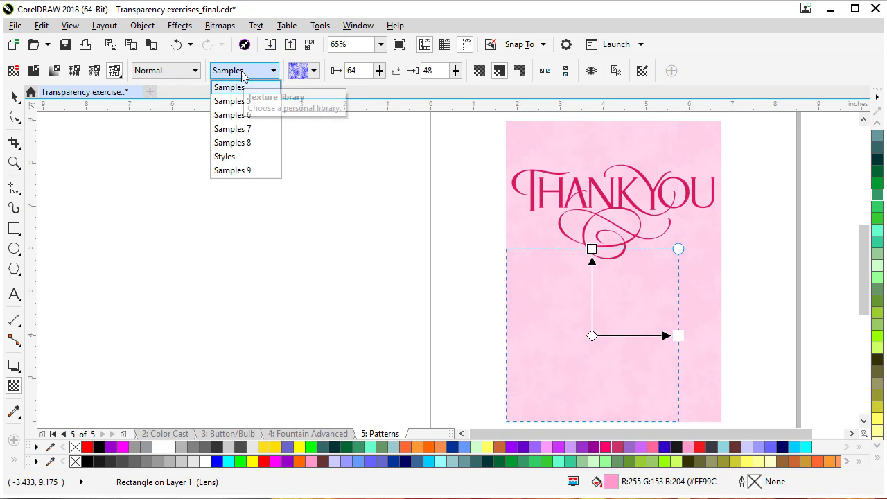
{"action": "left_click", "coordinate": [312, 74]}
- Apply the bright blue water texture from Samples, with foreground transparency 79 and background transparency 42
{"action": "left_click", "coordinate": [314, 70]}
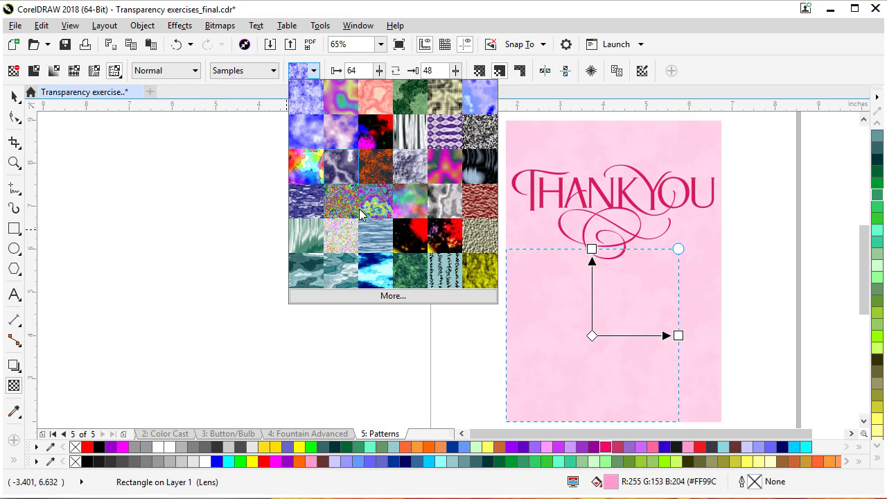
{"action": "left_click", "coordinate": [373, 273]}
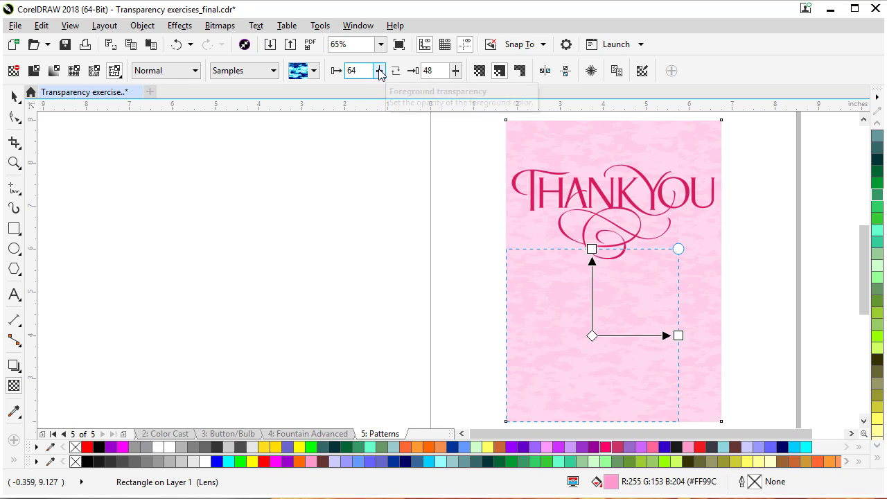
{"action": "left_click_drag", "start_coordinate": [380, 74], "coordinate": [390, 81]}
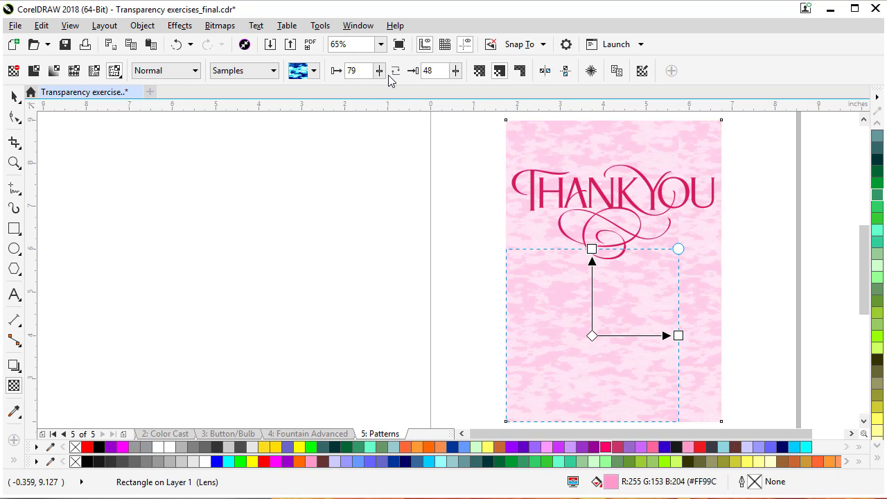
{"action": "mouse_move", "coordinate": [454, 72]}
{"action": "left_mouse_down"}
{"action": "mouse_move", "coordinate": [458, 81]}
{"action": "mouse_move", "coordinate": [444, 81]}
{"action": "left_mouse_up"}
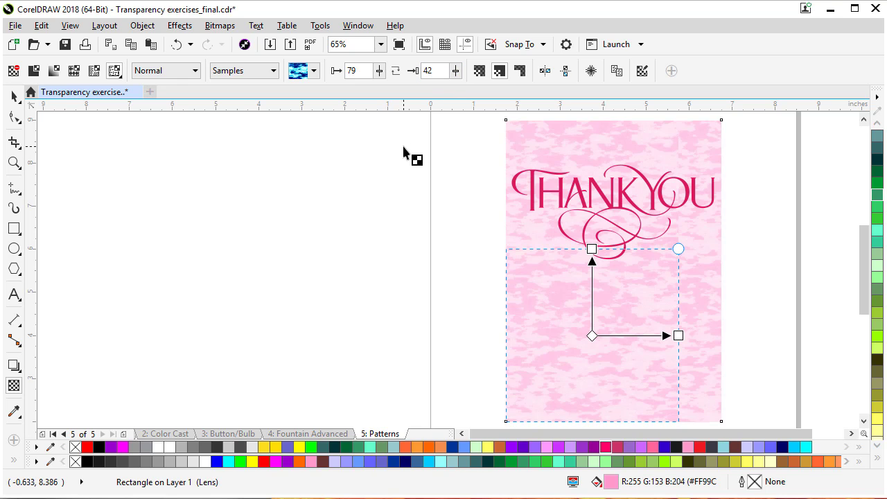
- Replace the texture with the purple-and-white banded one from Samples, and shrink and rotate its tile on the card
{"action": "left_click", "coordinate": [314, 70]}
{"action": "left_click", "coordinate": [444, 135]}
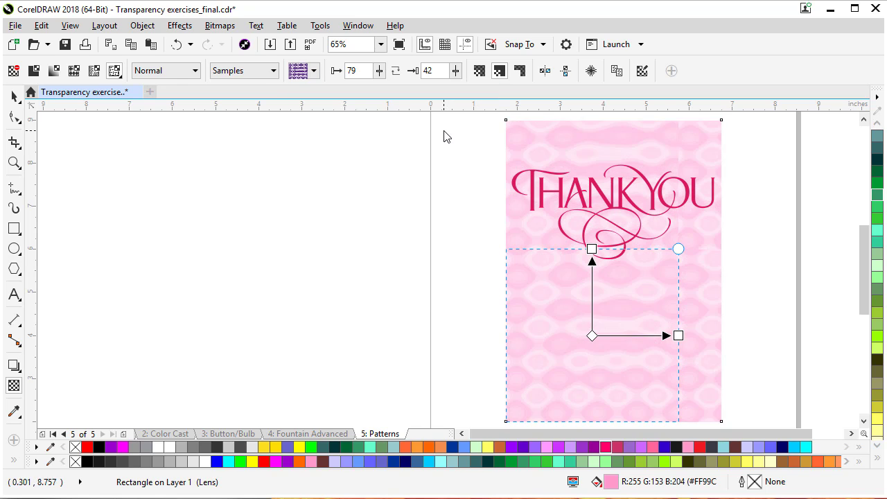
{"action": "left_click_drag", "start_coordinate": [681, 249], "coordinate": [627, 317]}
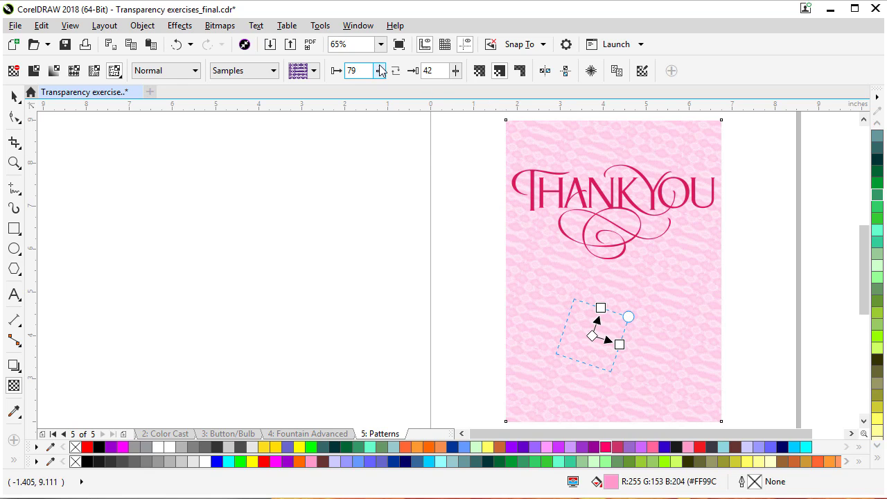
- Recolor the card background green, trying #33CC66 and #339966 and settling on #33CC66
{"action": "left_click", "coordinate": [13, 97]}
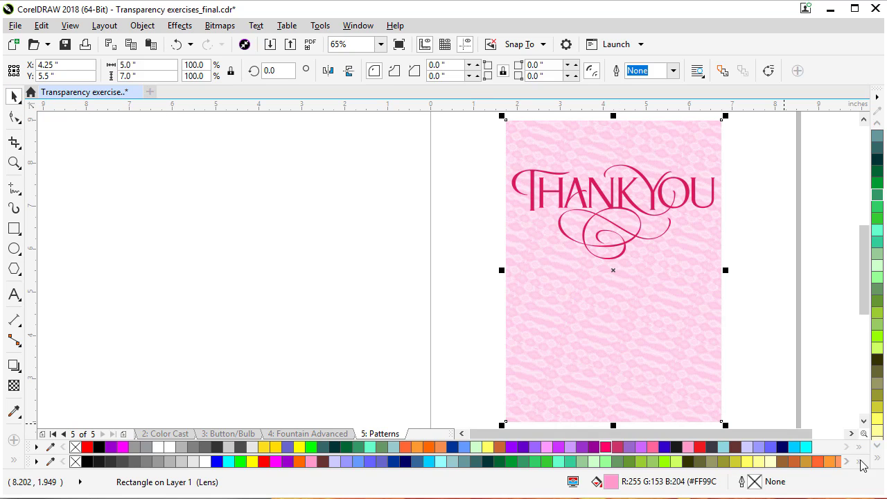
{"action": "left_click", "coordinate": [877, 207]}
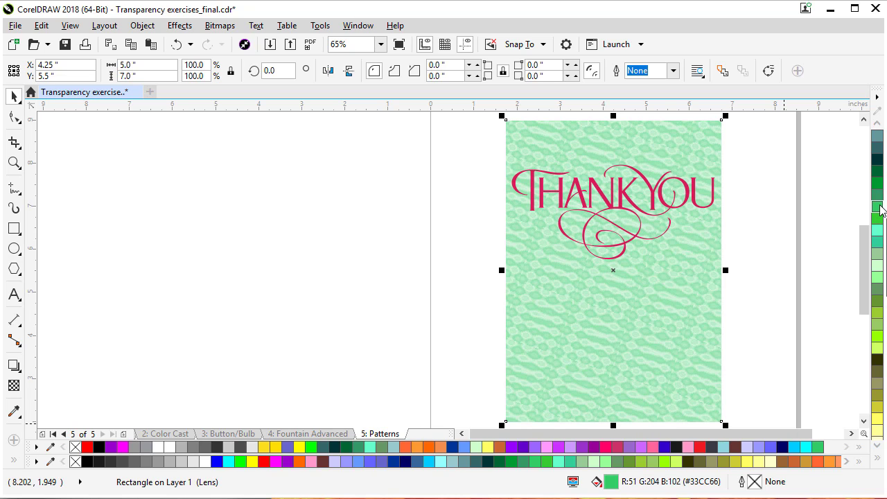
{"action": "left_click", "coordinate": [877, 197]}
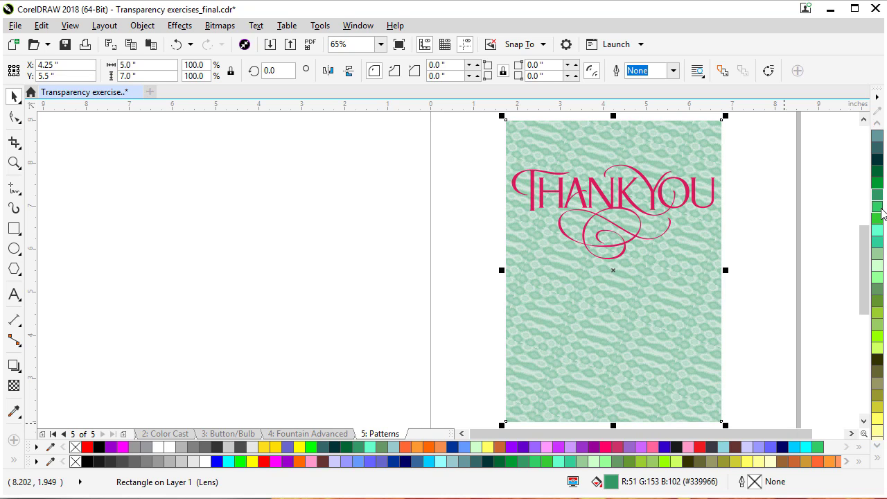
{"action": "left_click", "coordinate": [879, 210]}
- Fill the Thank You lettering with the darker green #339966 and deselect it
{"action": "left_click", "coordinate": [689, 192]}
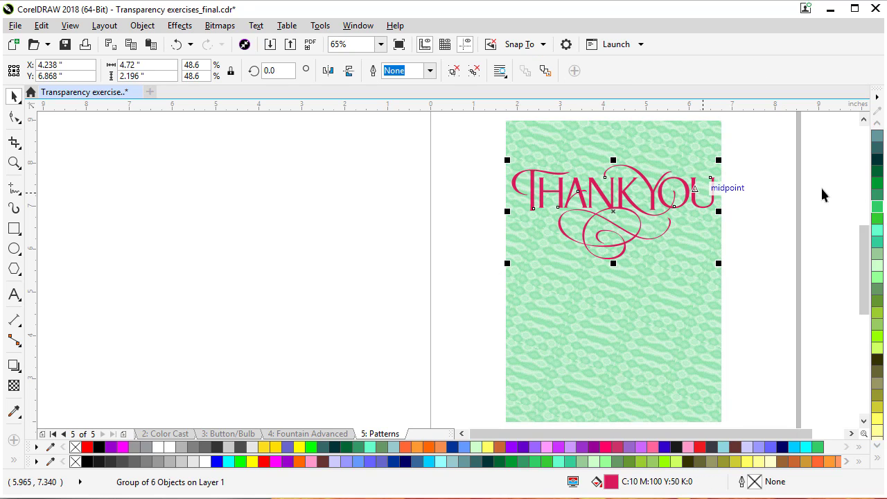
{"action": "left_click", "coordinate": [876, 195]}
{"action": "left_click", "coordinate": [808, 235]}
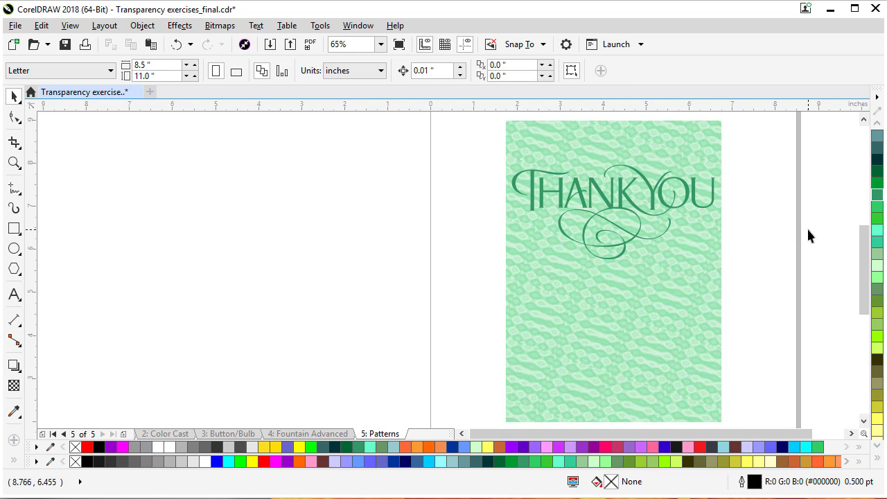